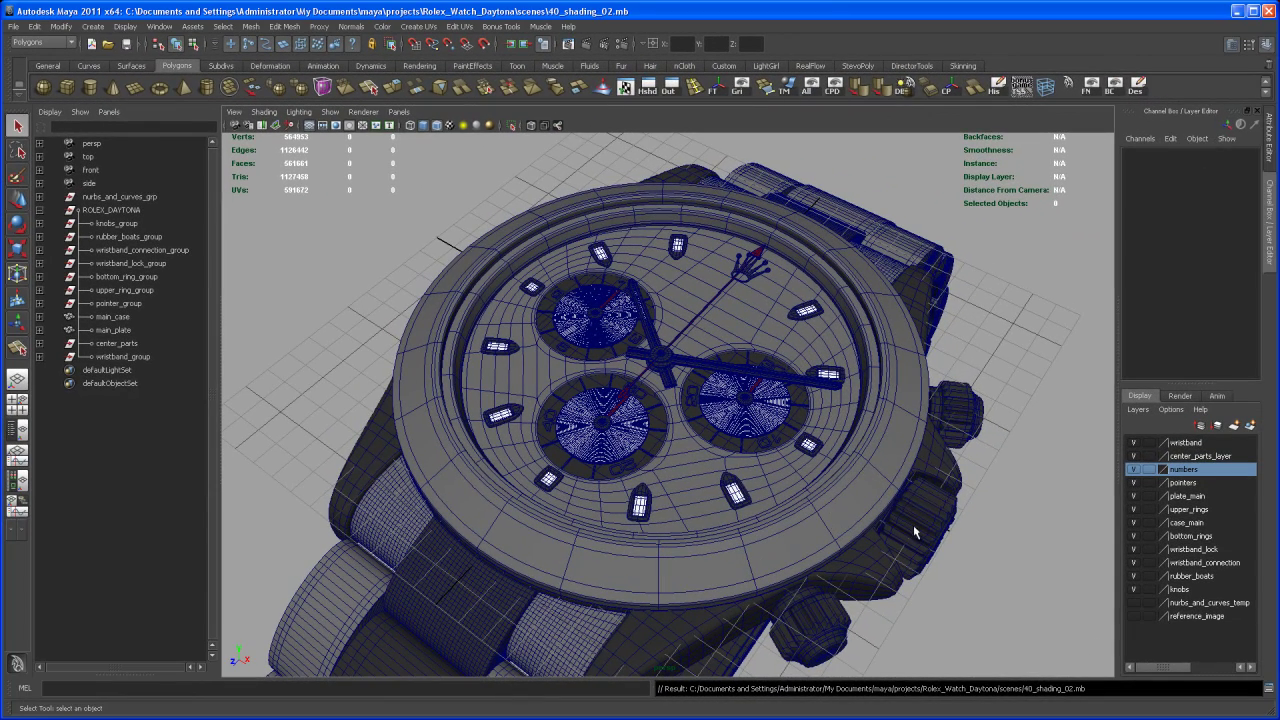
Hide the knobs, rubber_boats, wristband_connection, wristband_lock, bottom_rings and case_main layers.
alt+drag(912, 521, 875, 469)
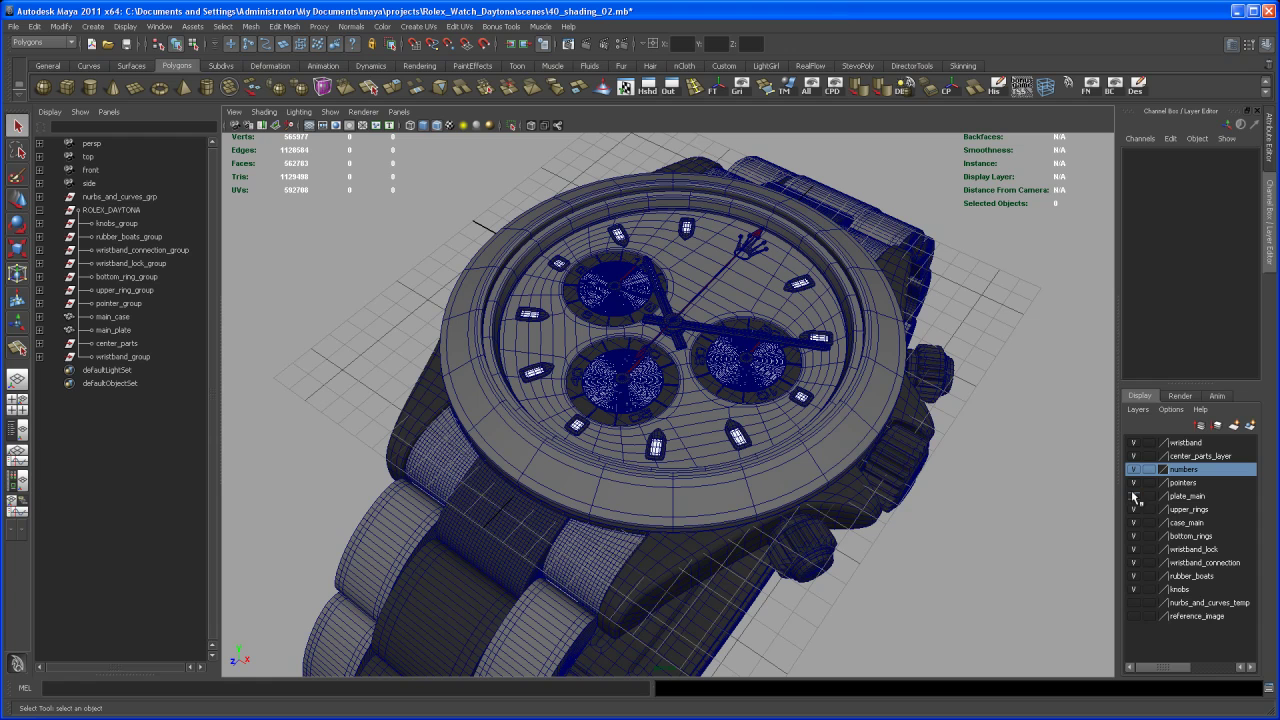
click(1133, 589)
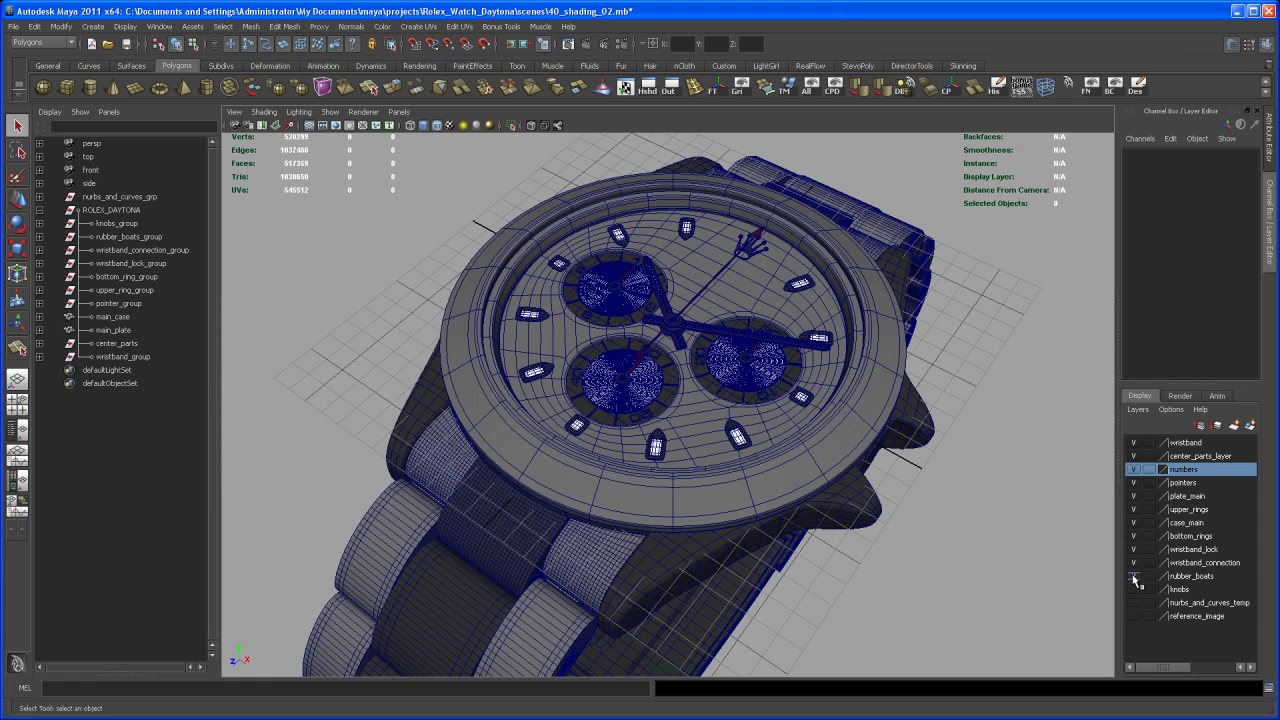
click(1133, 576)
click(1133, 562)
click(1133, 549)
click(1133, 536)
click(1133, 522)
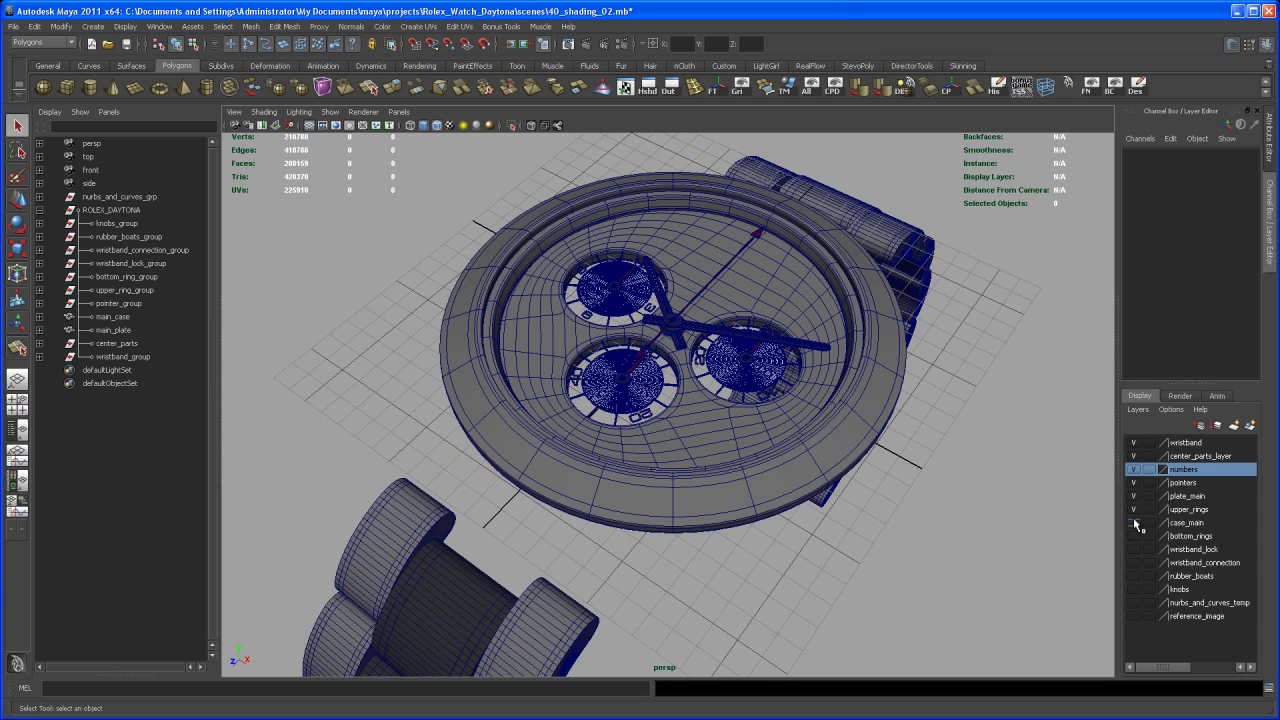
Hide the plate_main, pointers, numbers, center_parts_layer and wristband layers, leaving upper_rings visible.
click(1133, 496)
click(1133, 482)
click(1133, 469)
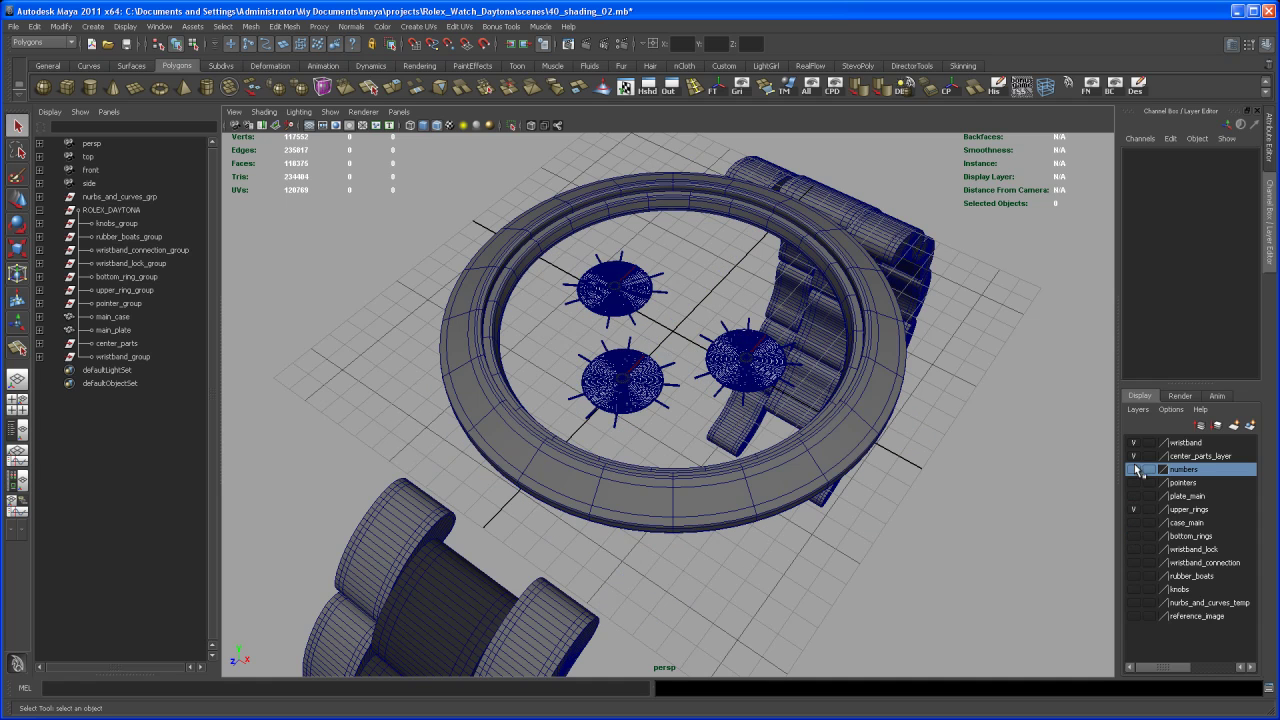
click(1133, 455)
click(1133, 442)
alt+drag(914, 492, 879, 526)
Select the outer_ring mesh and turn off smooth preview to show its low-poly cage.
alt+right_drag(879, 526, 901, 519)
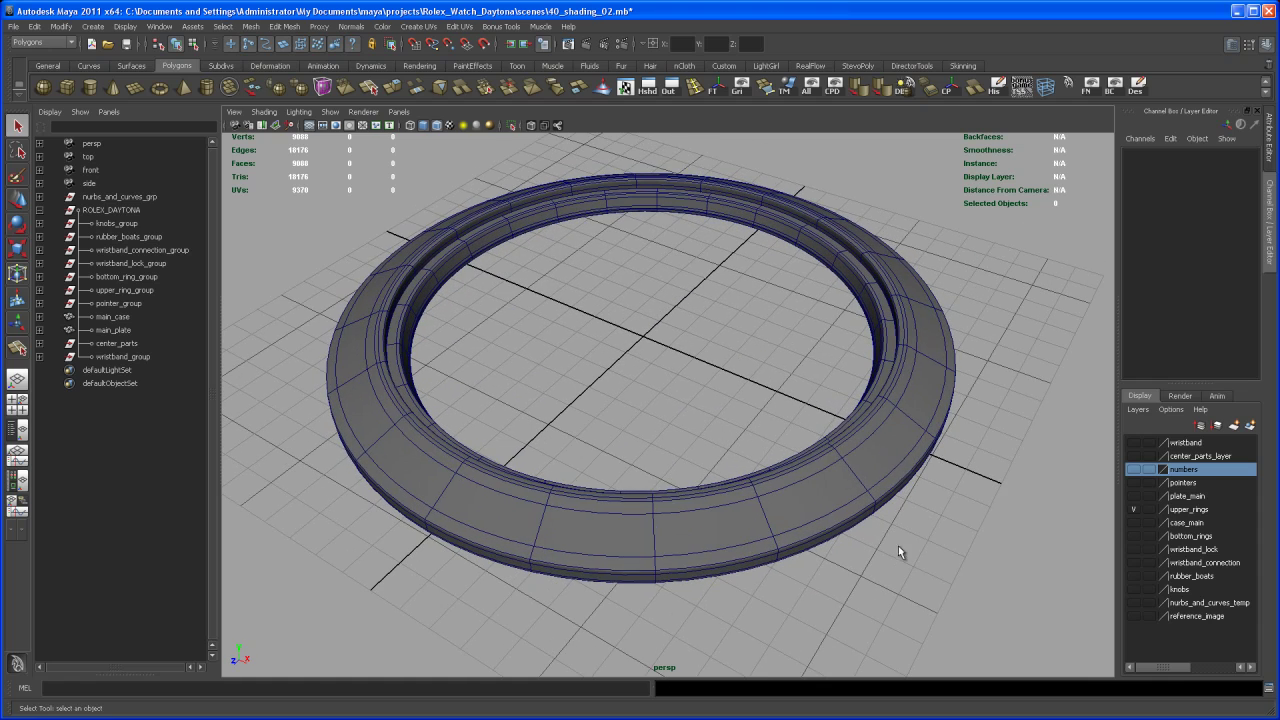
click(890, 447)
alt+drag(897, 460, 905, 508)
key(1)
Select inner_ring, then reselect outer_ring and orbit around it to inspect.
click(895, 343)
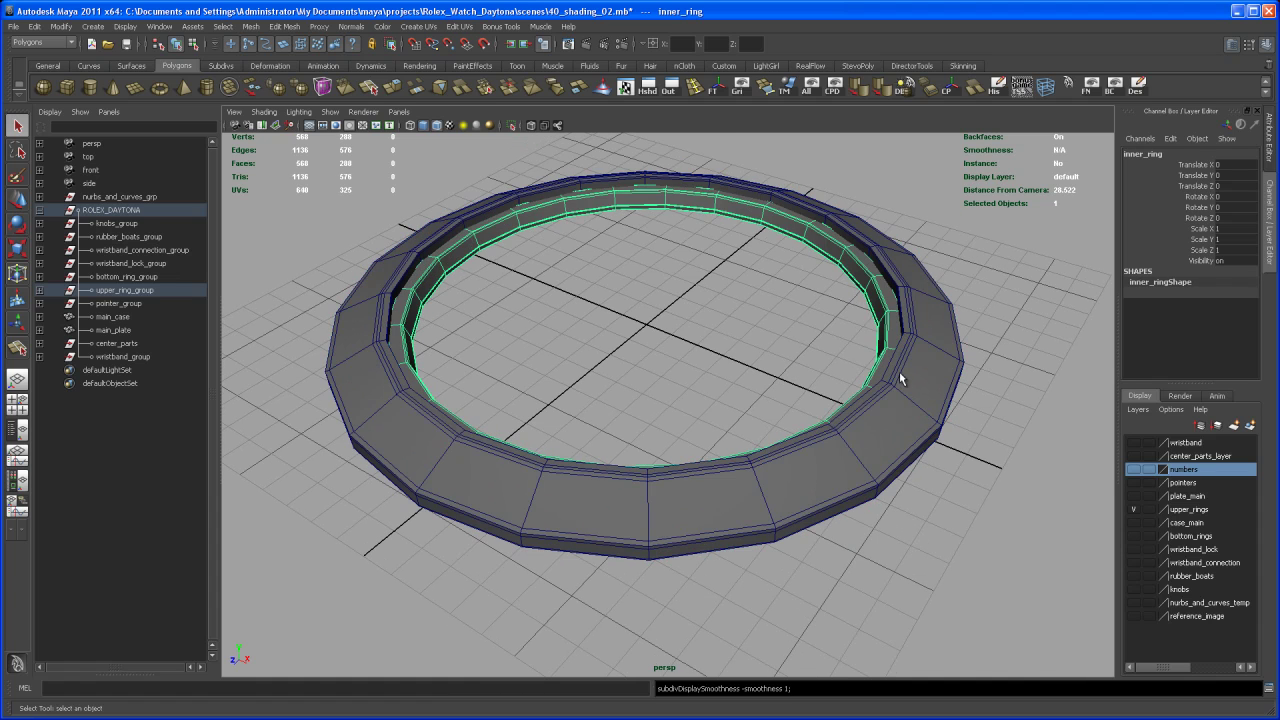
mouse_move(913, 453)
alt+mouse_down()
mouse_move(920, 506)
mouse_move(905, 485)
mouse_move(891, 490)
mouse_move(901, 451)
alt+mouse_up()
click(901, 451)
alt+drag(904, 495, 866, 467)
alt+middle_drag(866, 467, 858, 461)
alt+drag(858, 461, 844, 502)
alt+right_drag(843, 500, 837, 479)
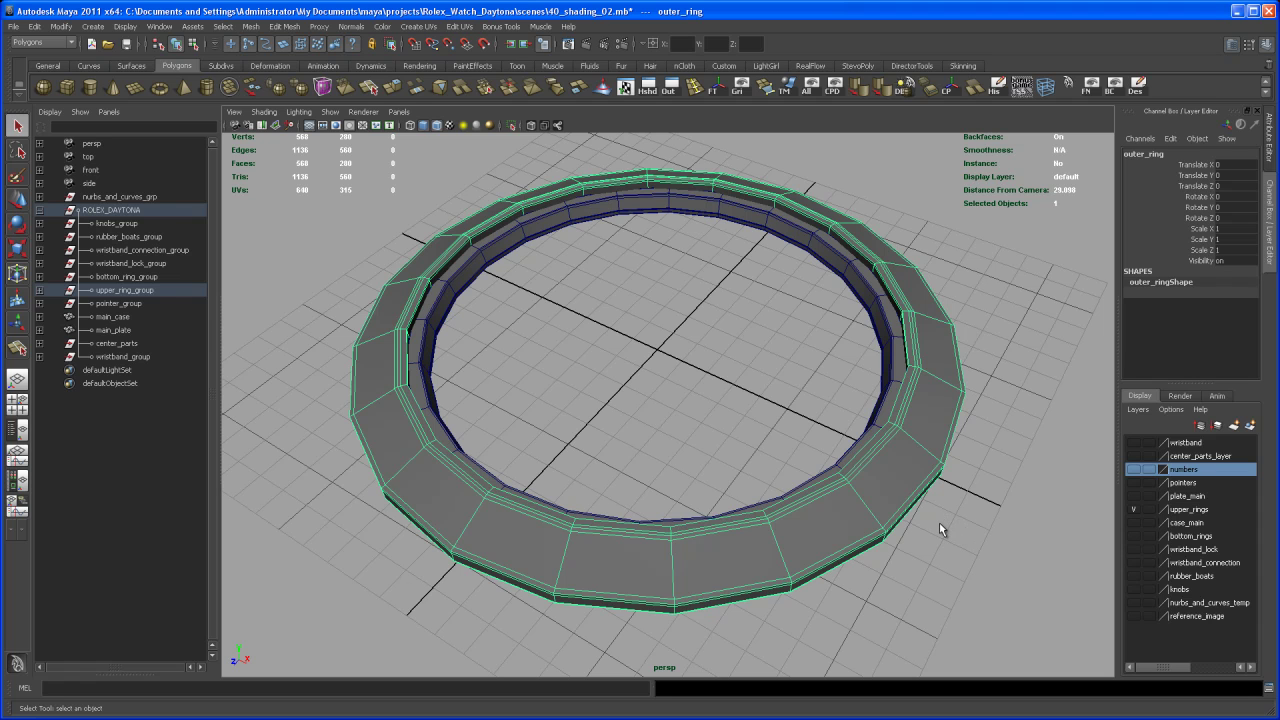
mouse_move(941, 523)
alt+mouse_down()
mouse_move(958, 519)
mouse_move(946, 514)
alt+mouse_up()
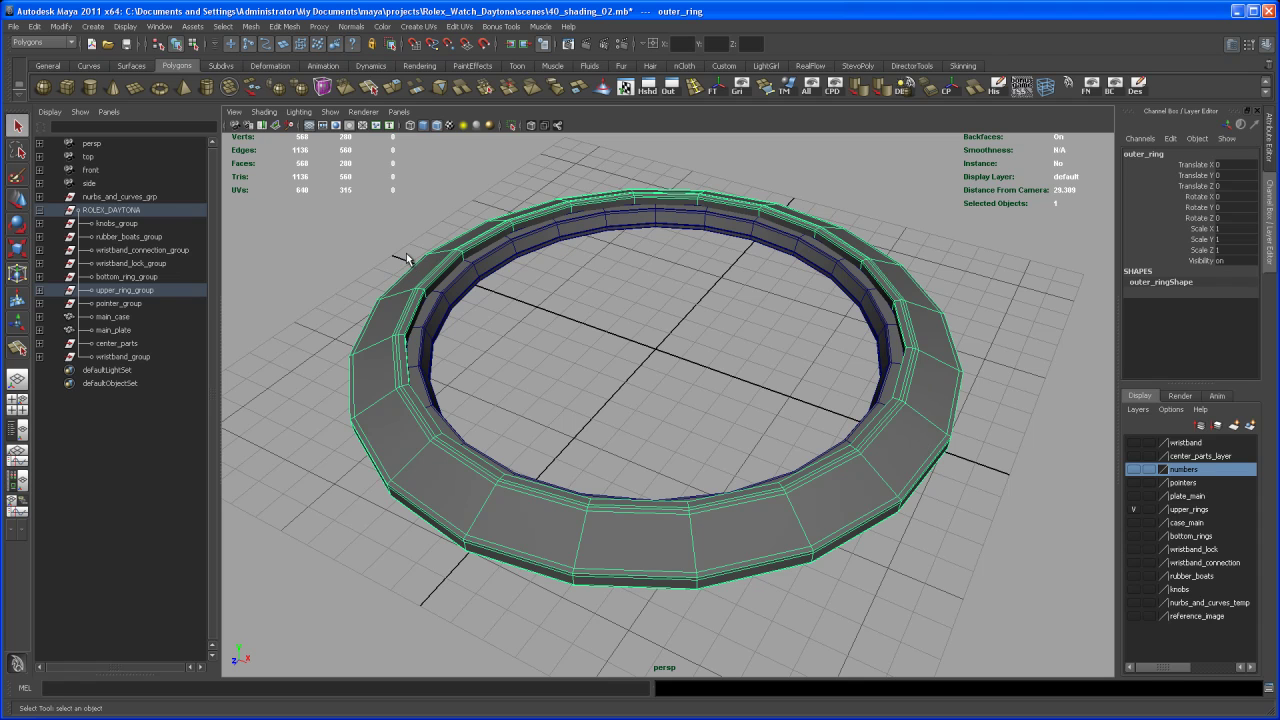
Export the selected mesh with OBJexport to the data folder as outer_ring.obj.
click(14, 27)
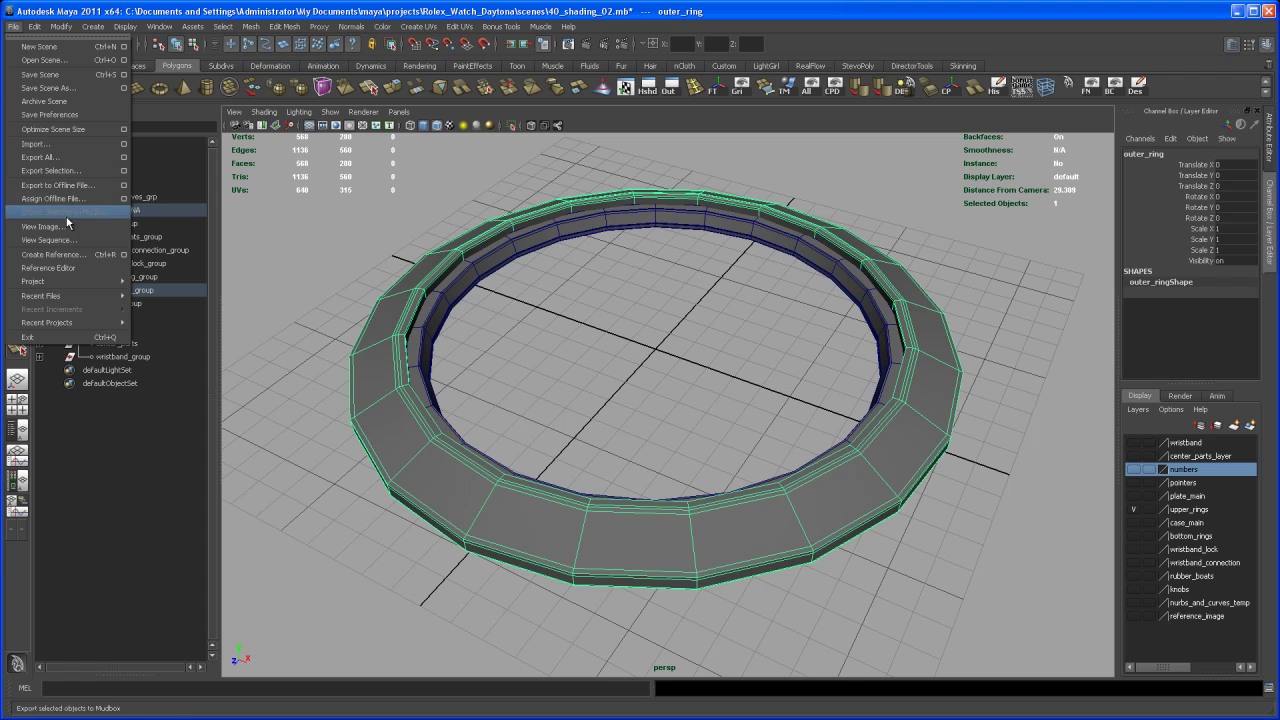
click(124, 172)
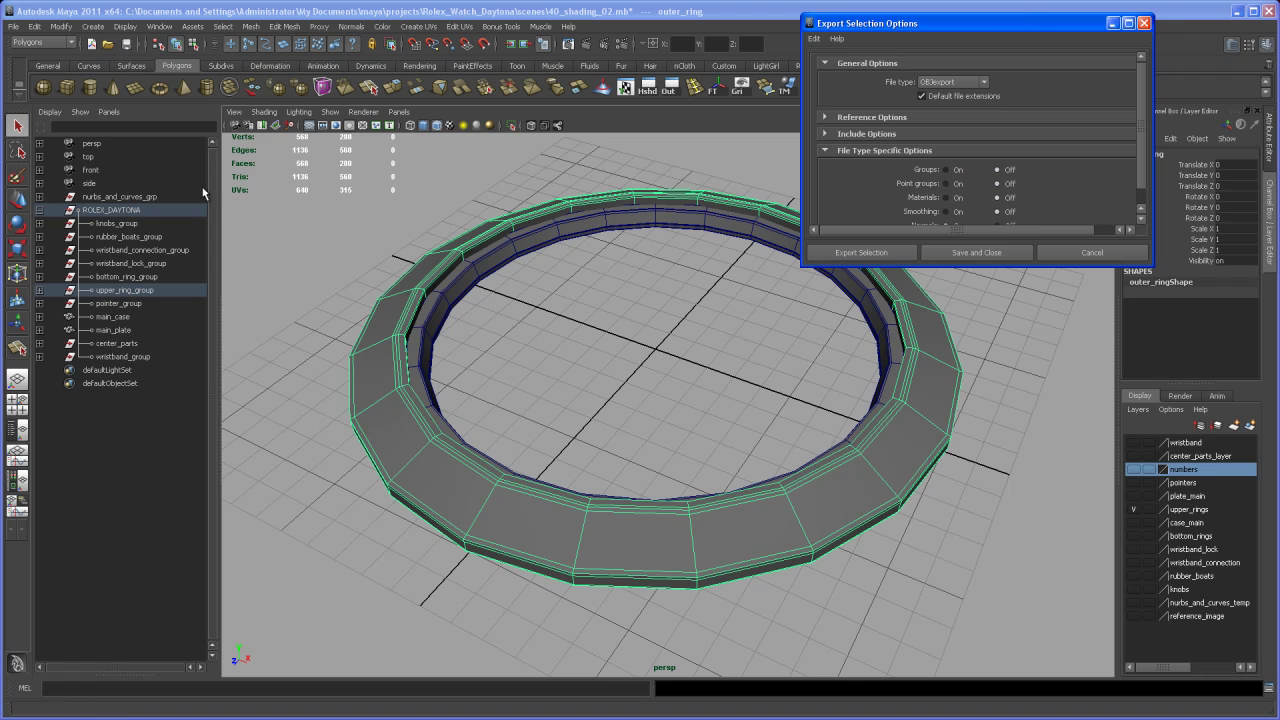
drag(982, 27, 948, 46)
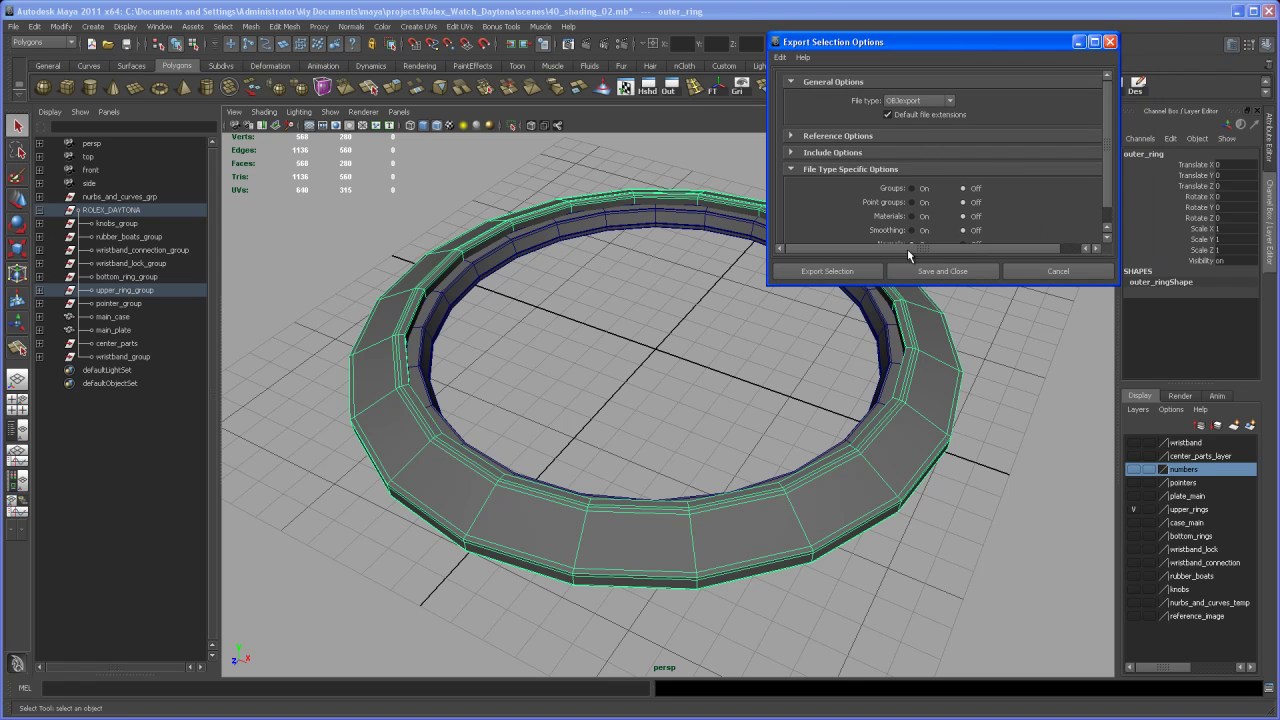
click(847, 273)
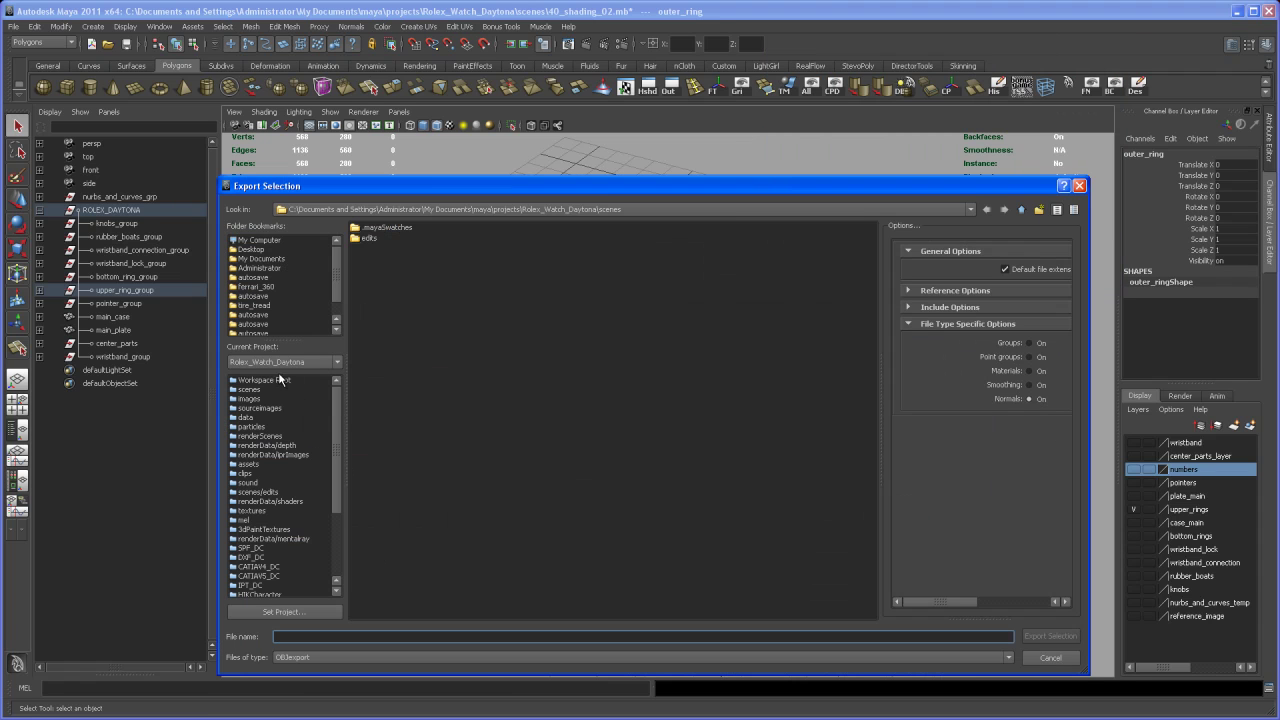
click(249, 418)
click(303, 636)
text(outer_ring)
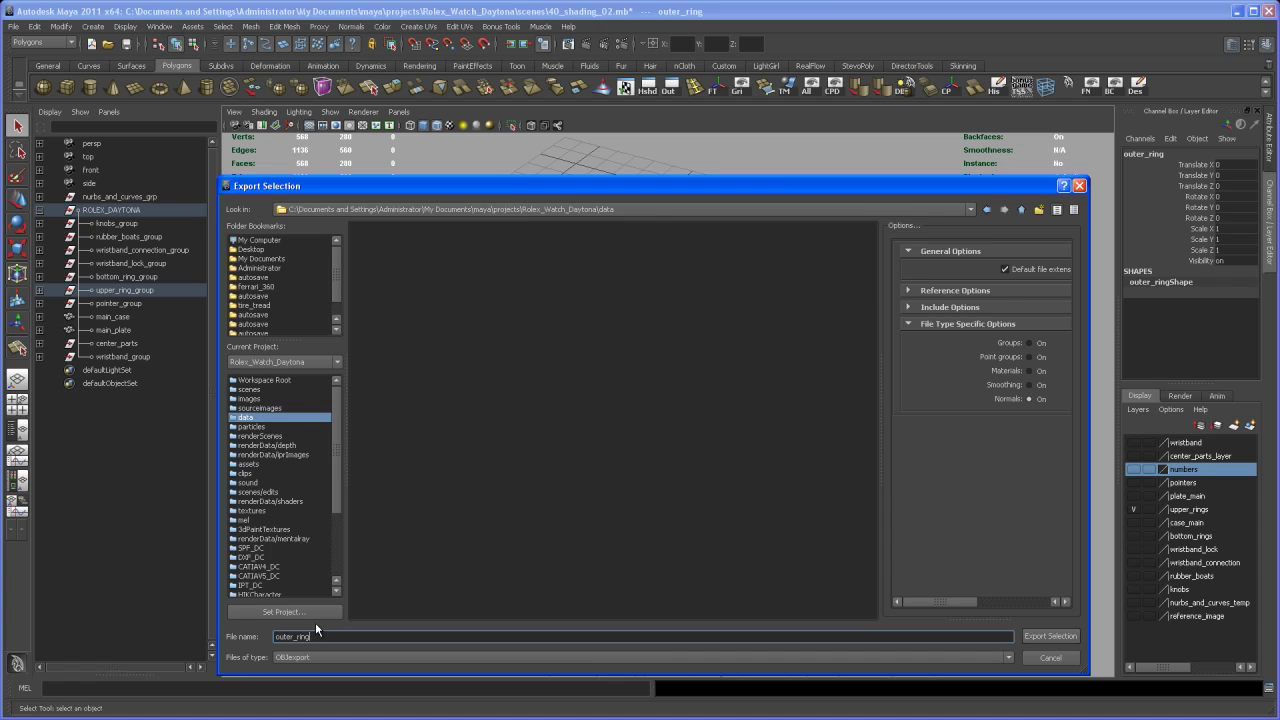
key(Return)
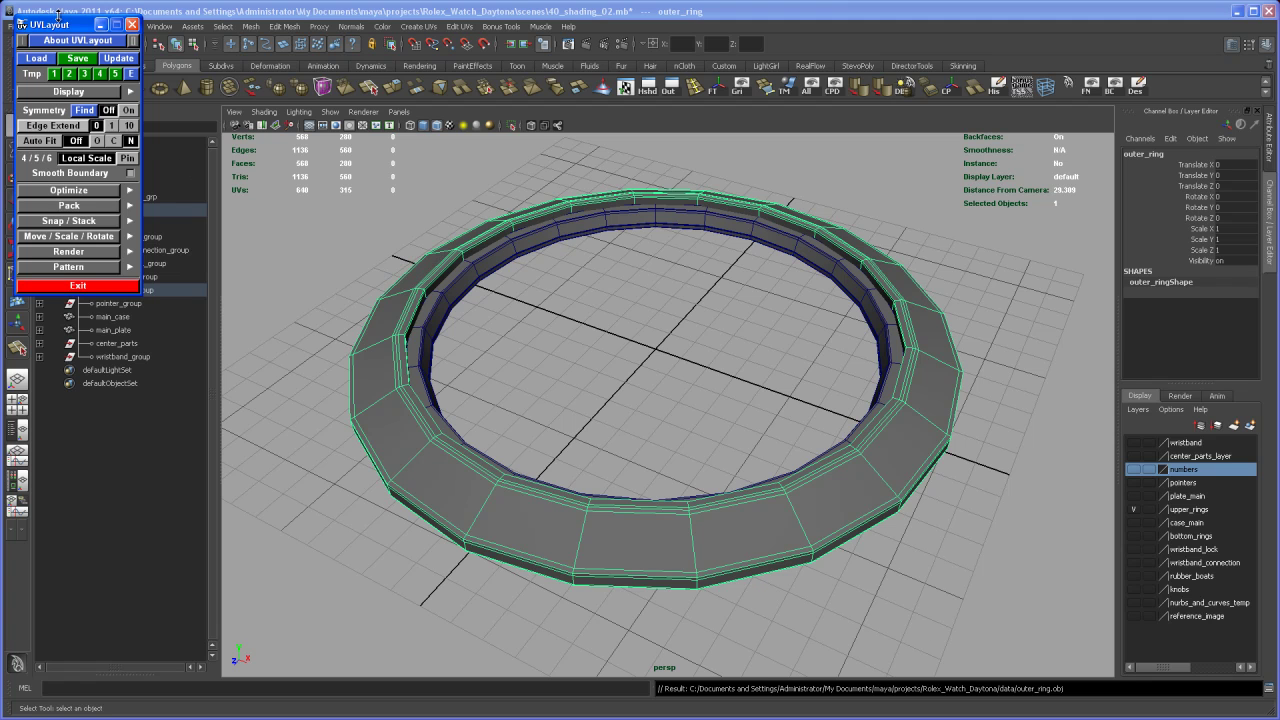
Move the UVLayout panel aside, expand Display, and browse for a mesh starting in My Documents.
drag(58, 22, 241, 58)
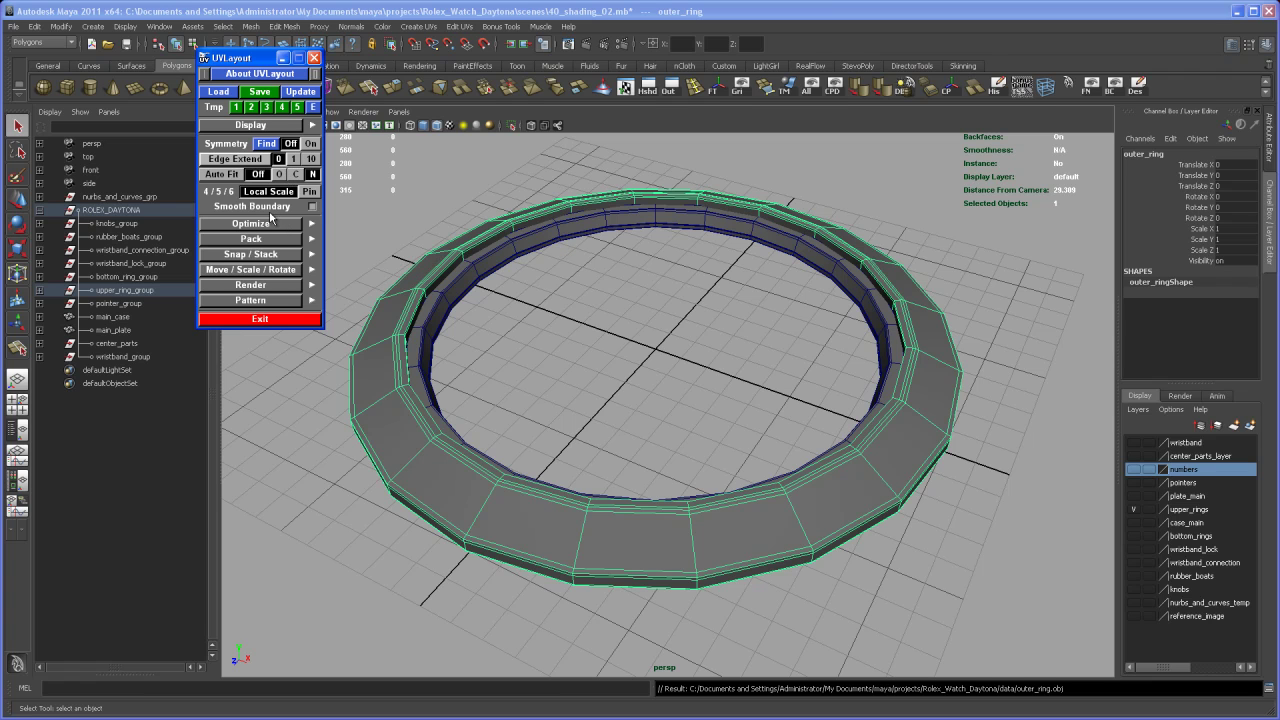
click(270, 126)
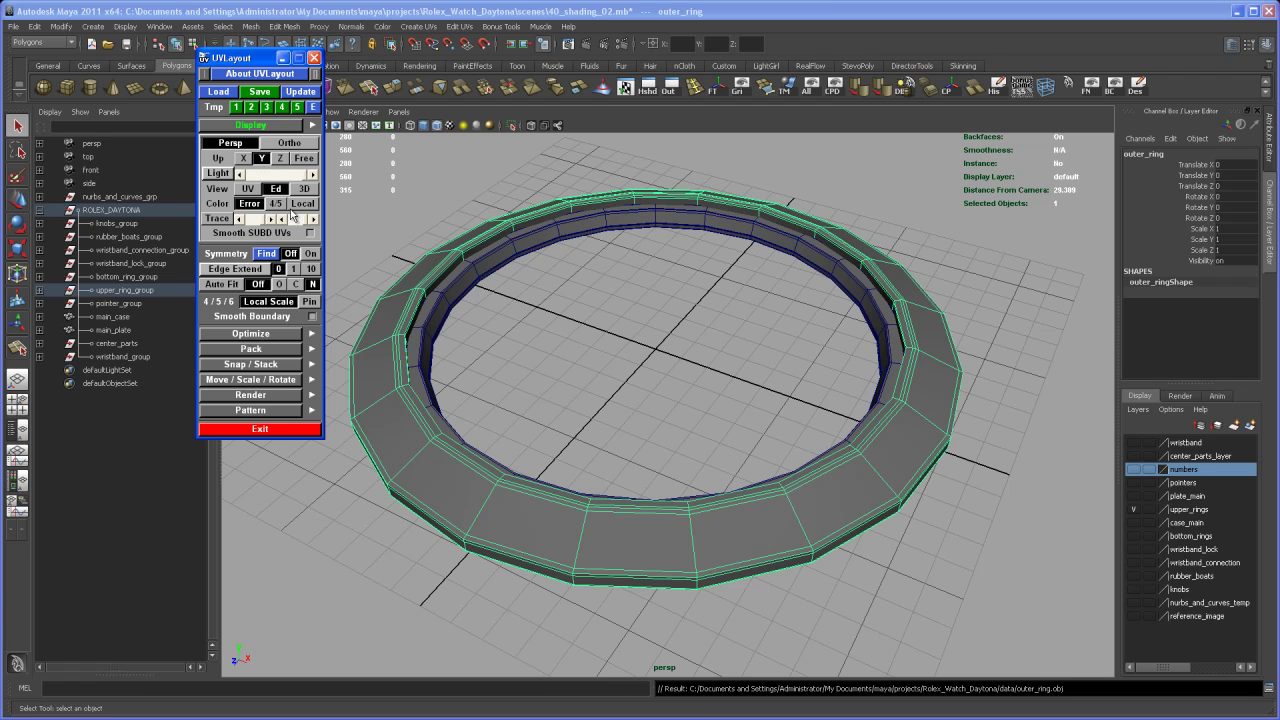
click(220, 92)
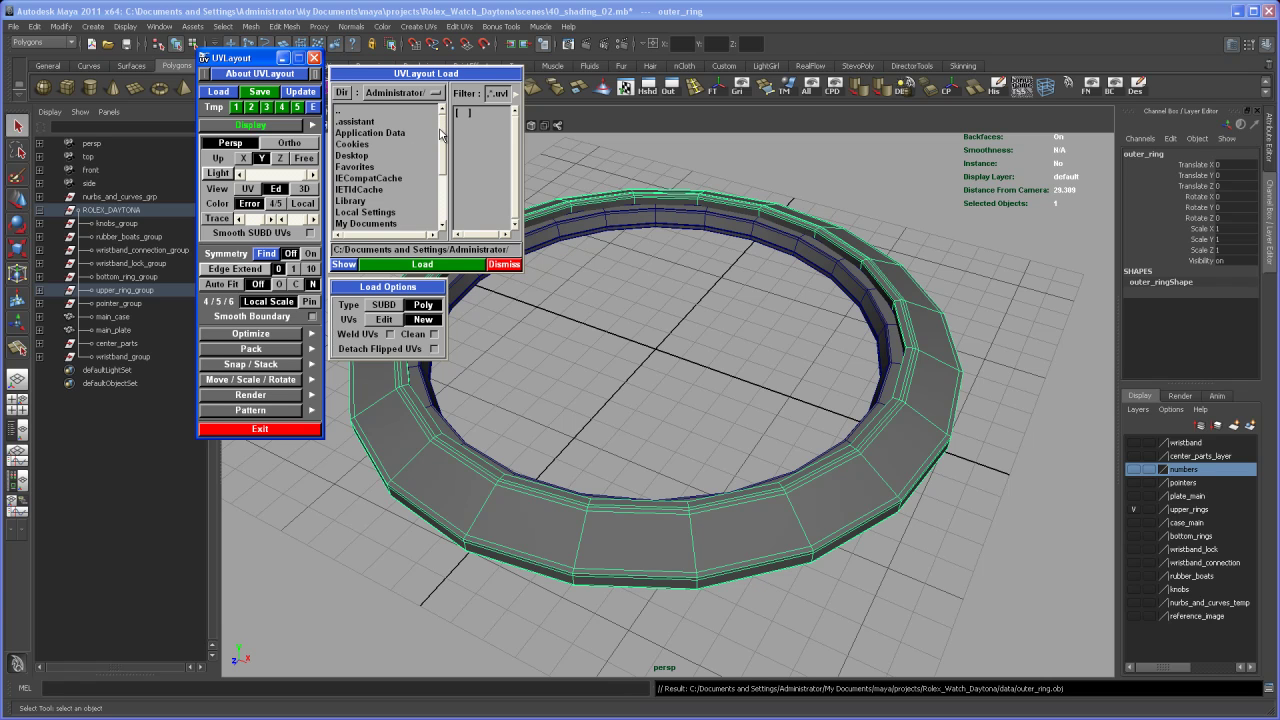
drag(441, 135, 441, 170)
click(392, 157)
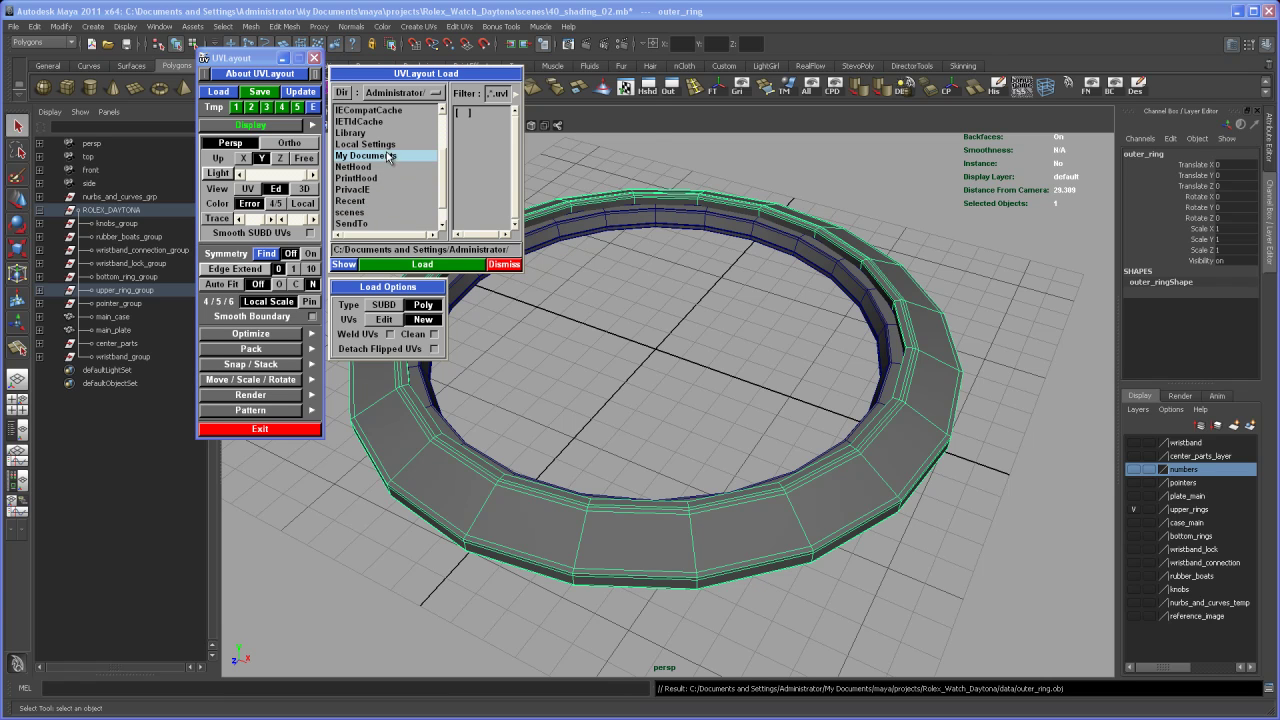
double_click(386, 155)
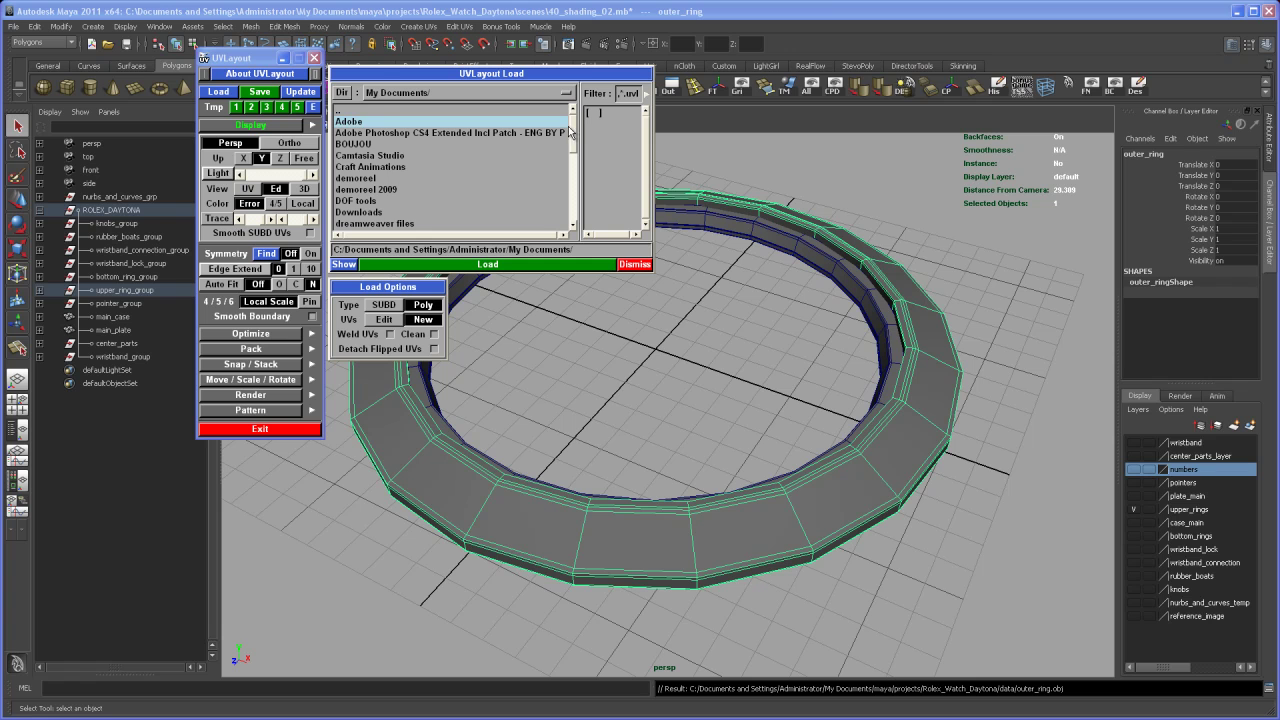
Navigate to maya/projects/Rolex_Watch_Daytona/data and load outer_ring.obj.
drag(574, 150, 570, 170)
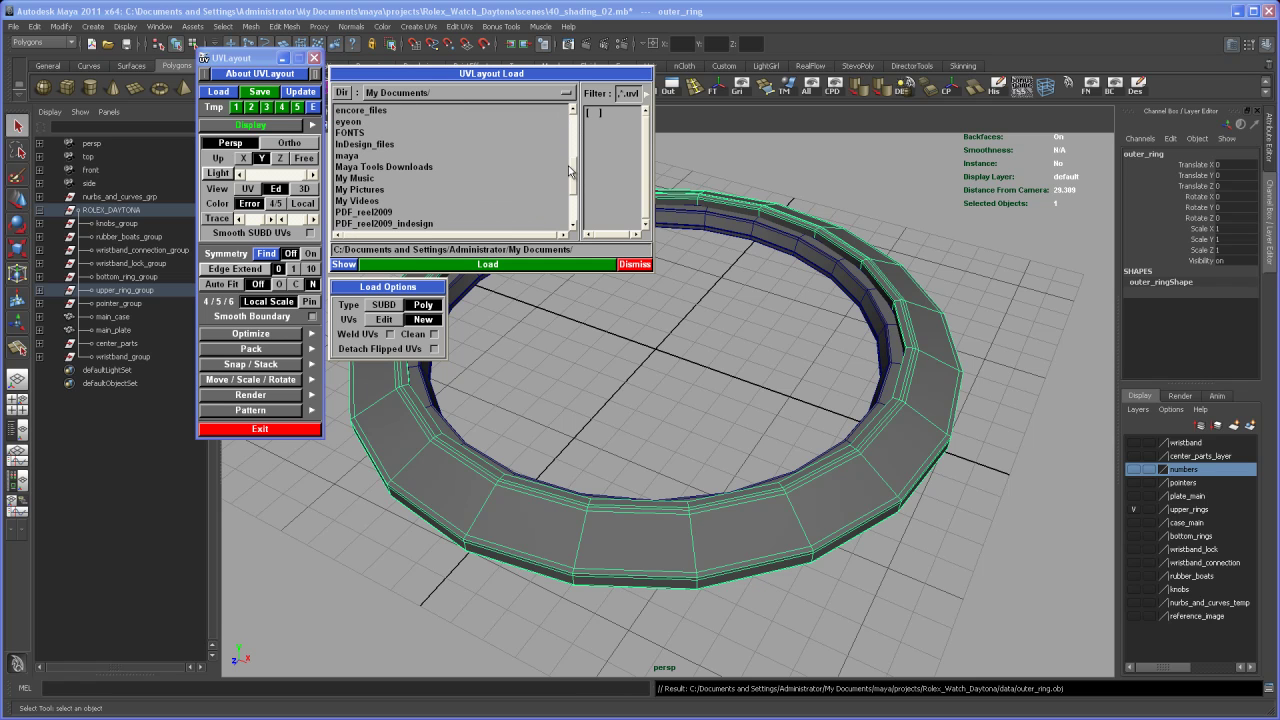
double_click(347, 155)
double_click(352, 201)
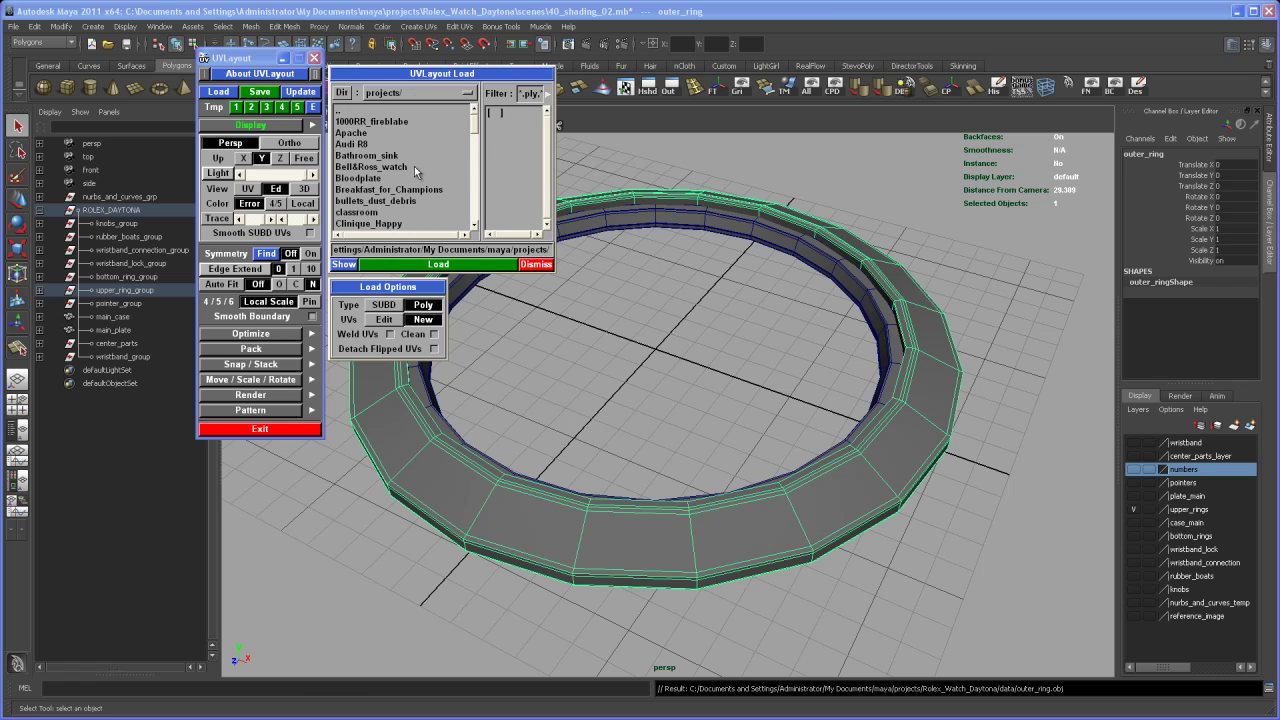
drag(478, 126, 478, 195)
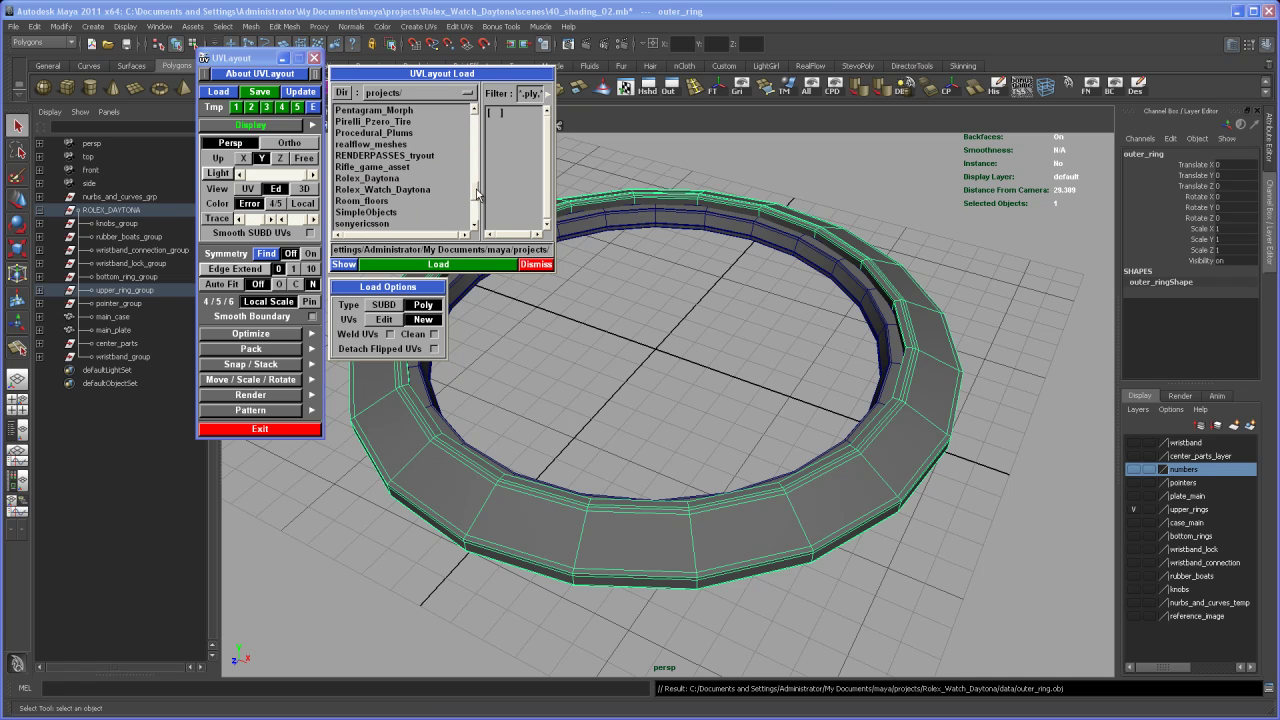
double_click(405, 189)
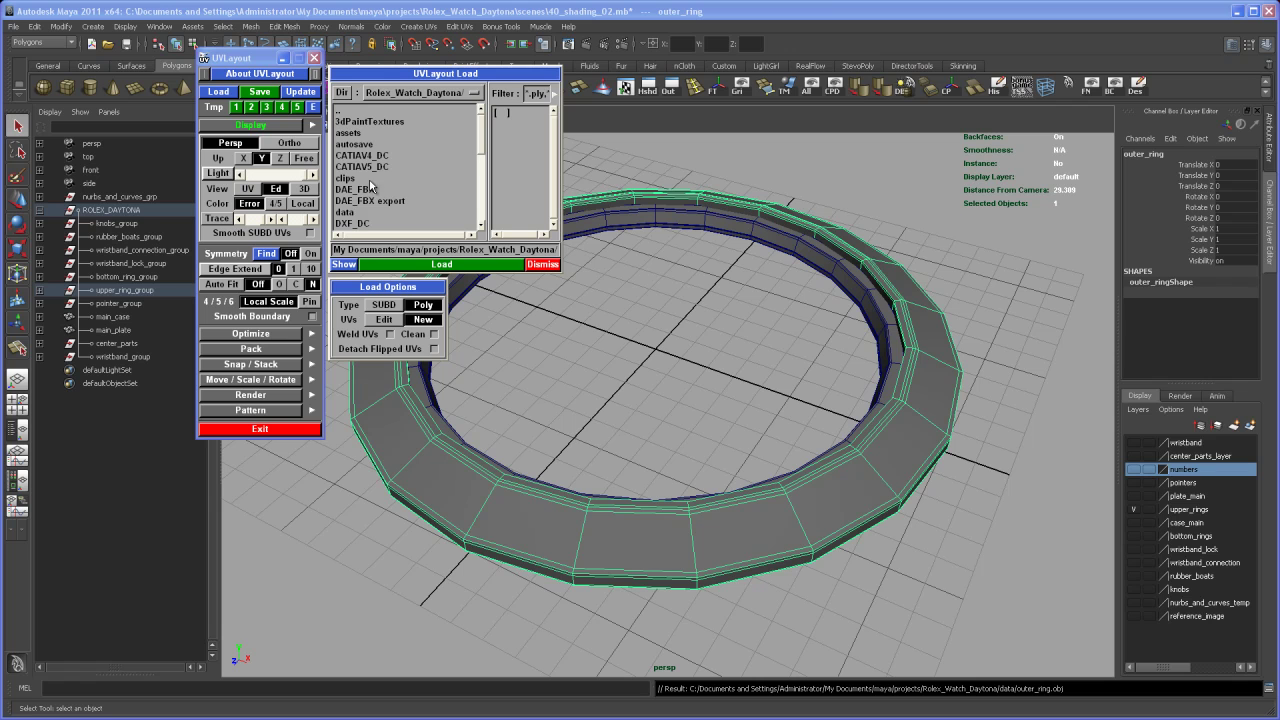
double_click(350, 212)
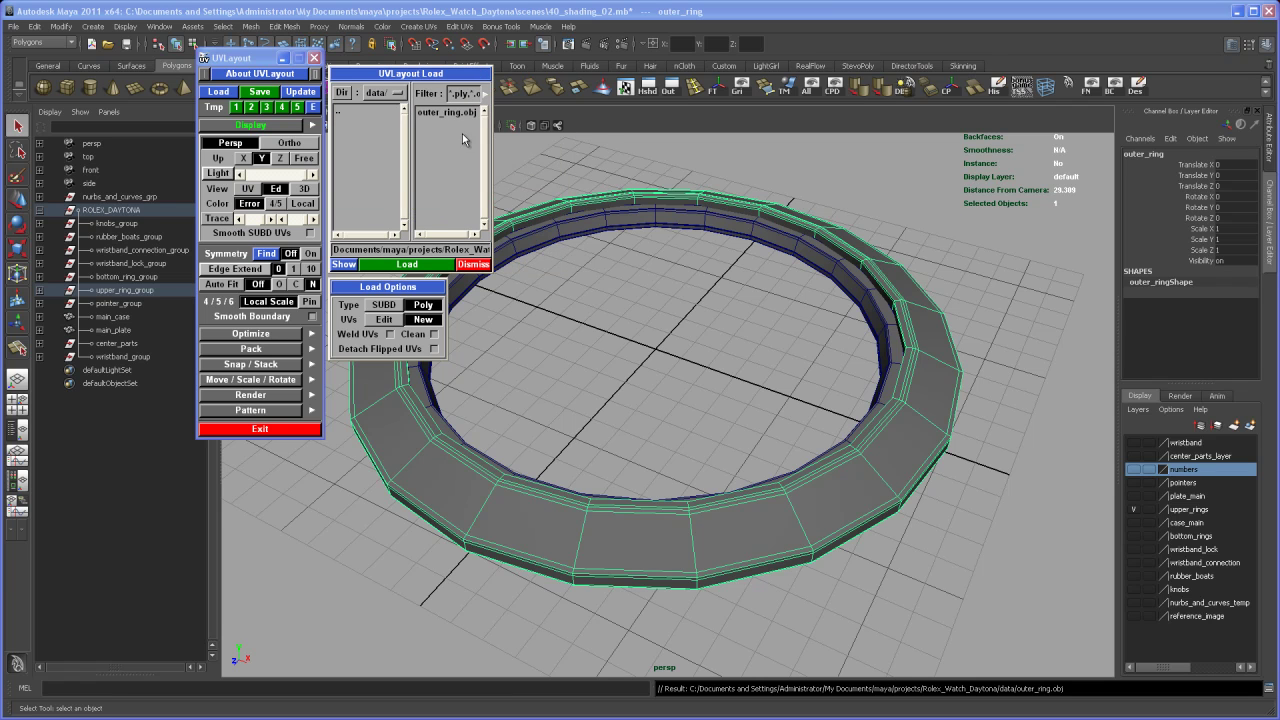
click(441, 113)
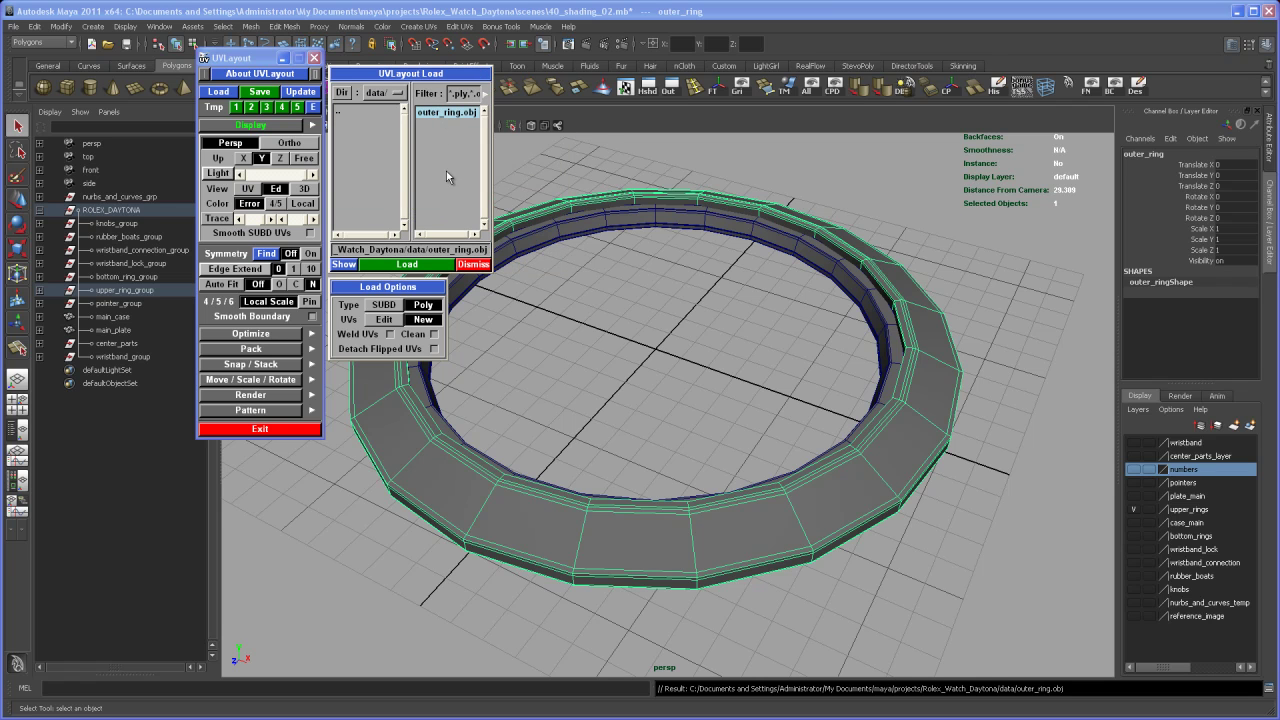
click(407, 264)
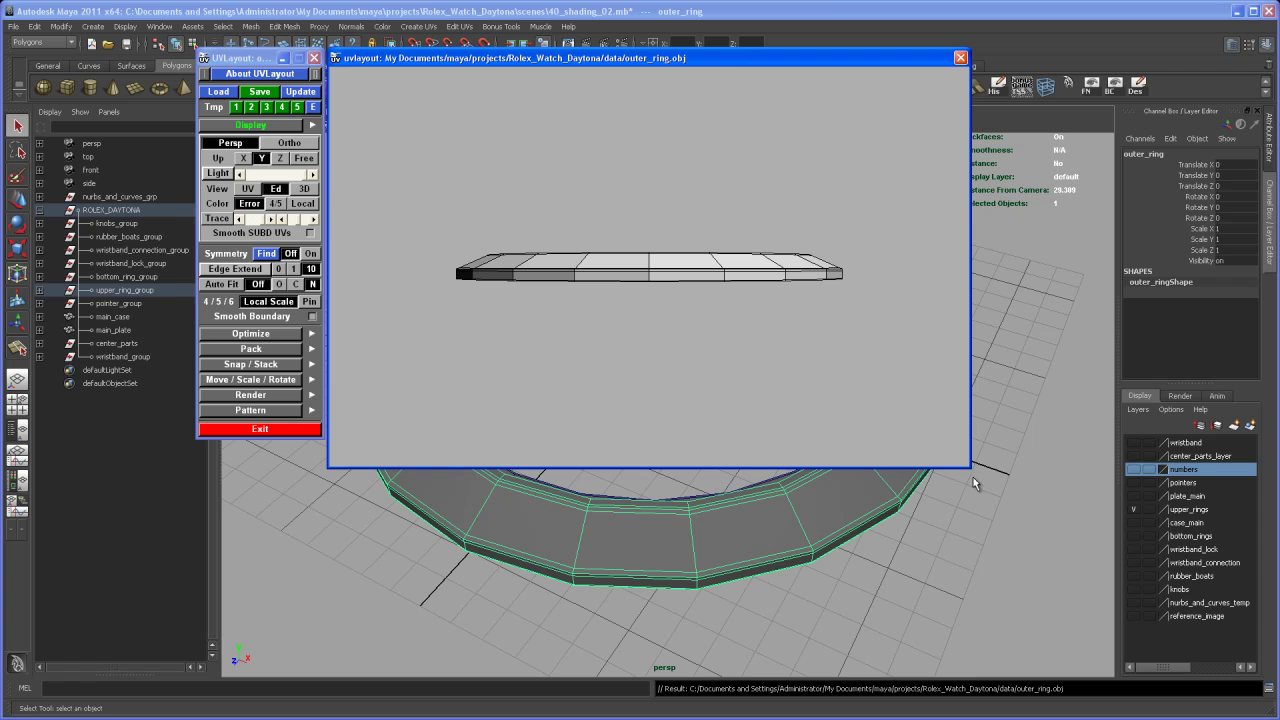
Enlarge the viewer window and orbit until the ring's top edge and side segments fill the view.
drag(969, 468, 1162, 660)
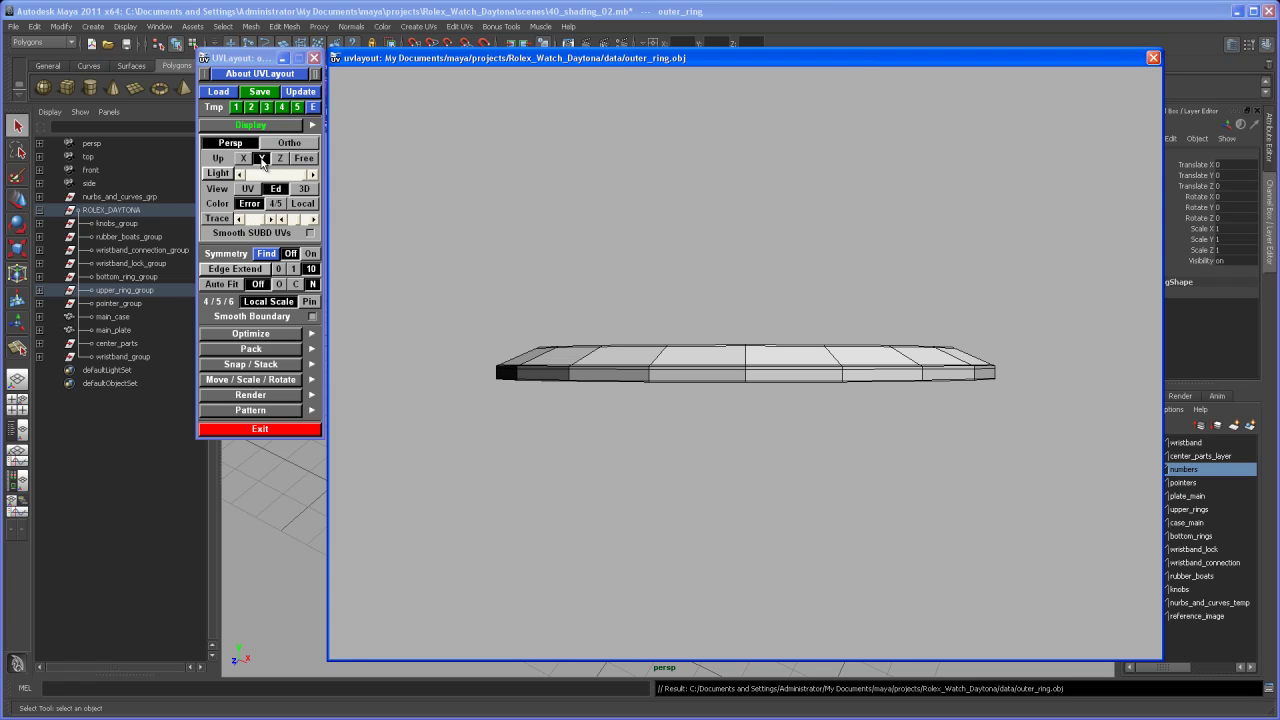
drag(846, 306, 901, 626)
drag(777, 409, 741, 372)
drag(547, 296, 707, 313)
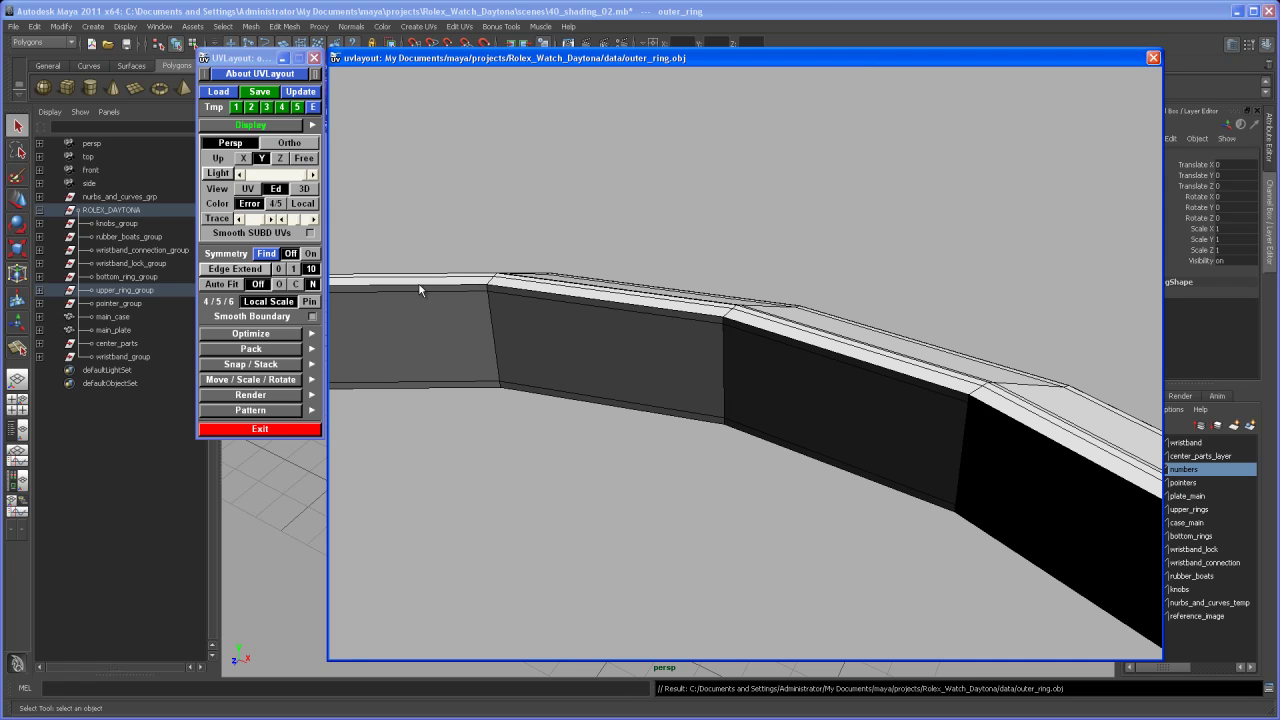
Set Edge Extend to 10 and turn Auto Fit on.
click(249, 274)
click(311, 270)
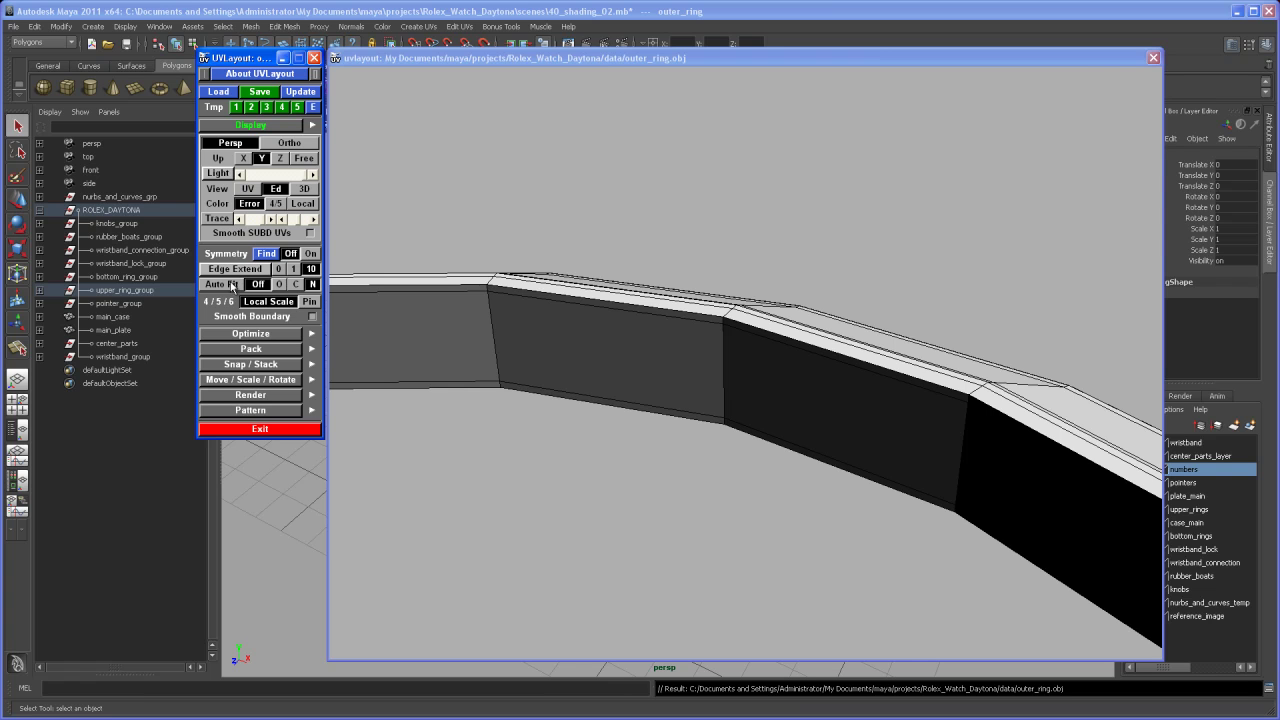
click(231, 286)
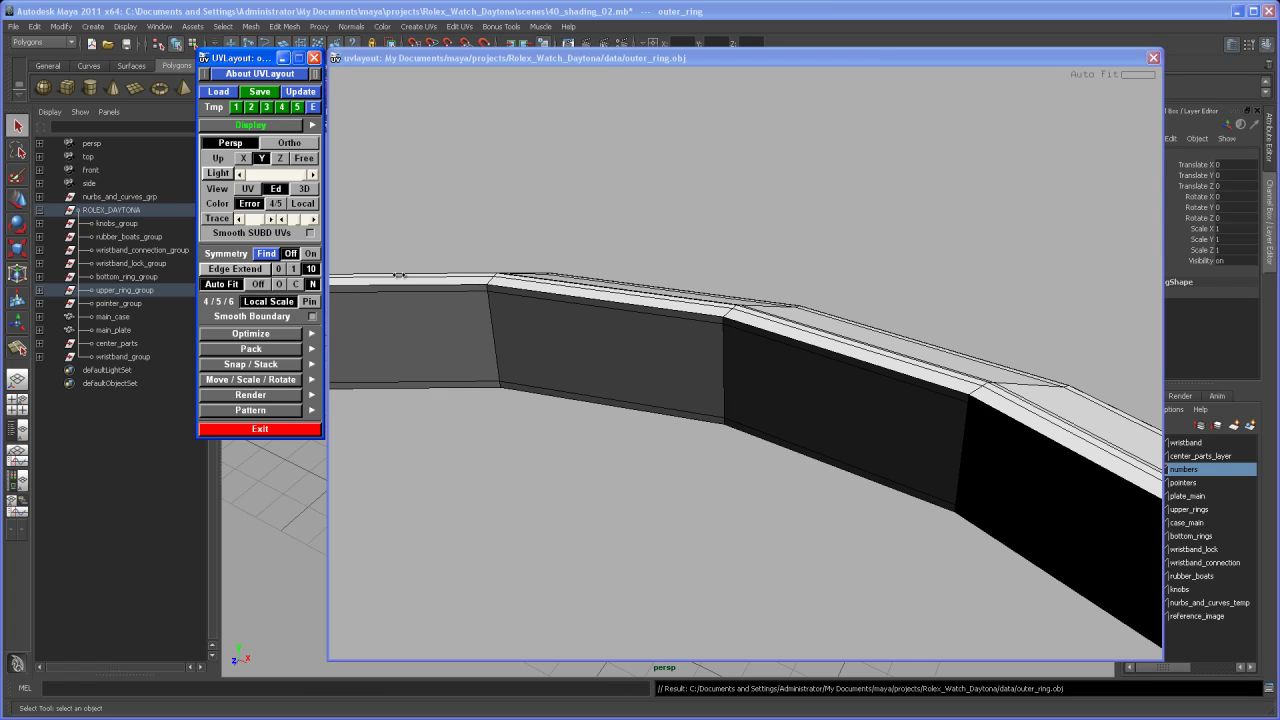
click(669, 313)
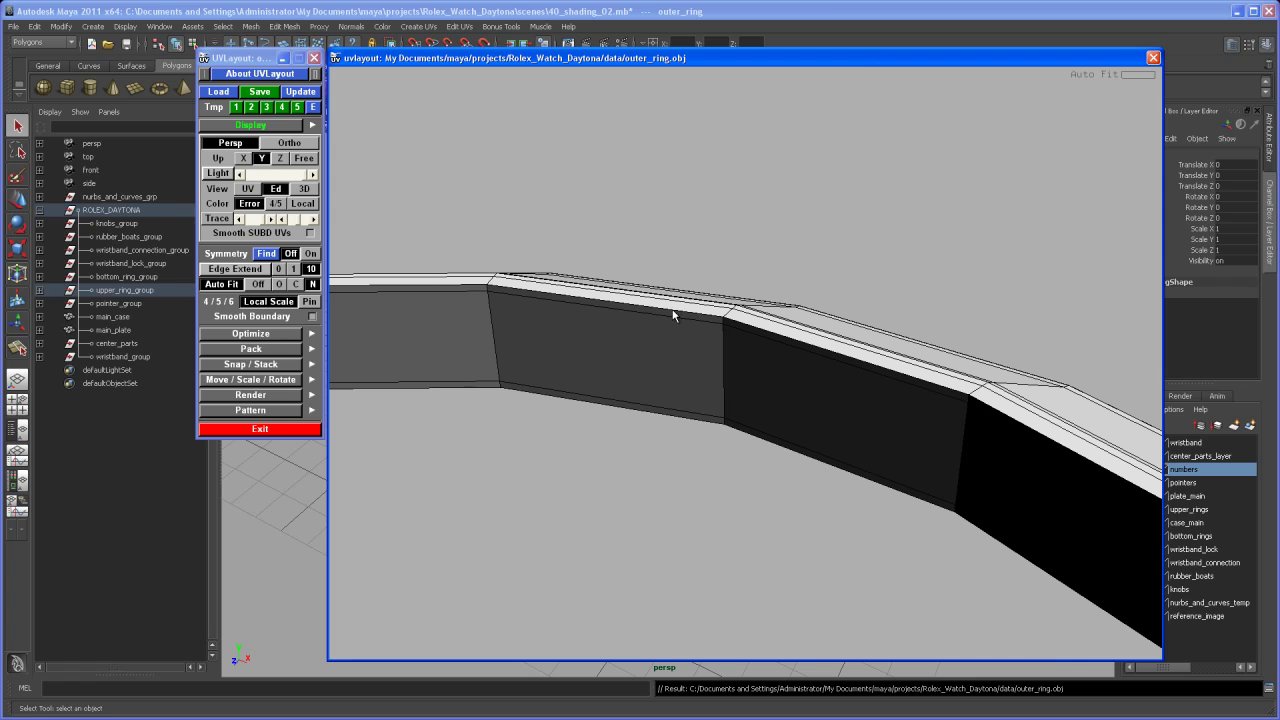
Cut seams along the ring's top and lower edge loops, then split it into shells.
key(c)
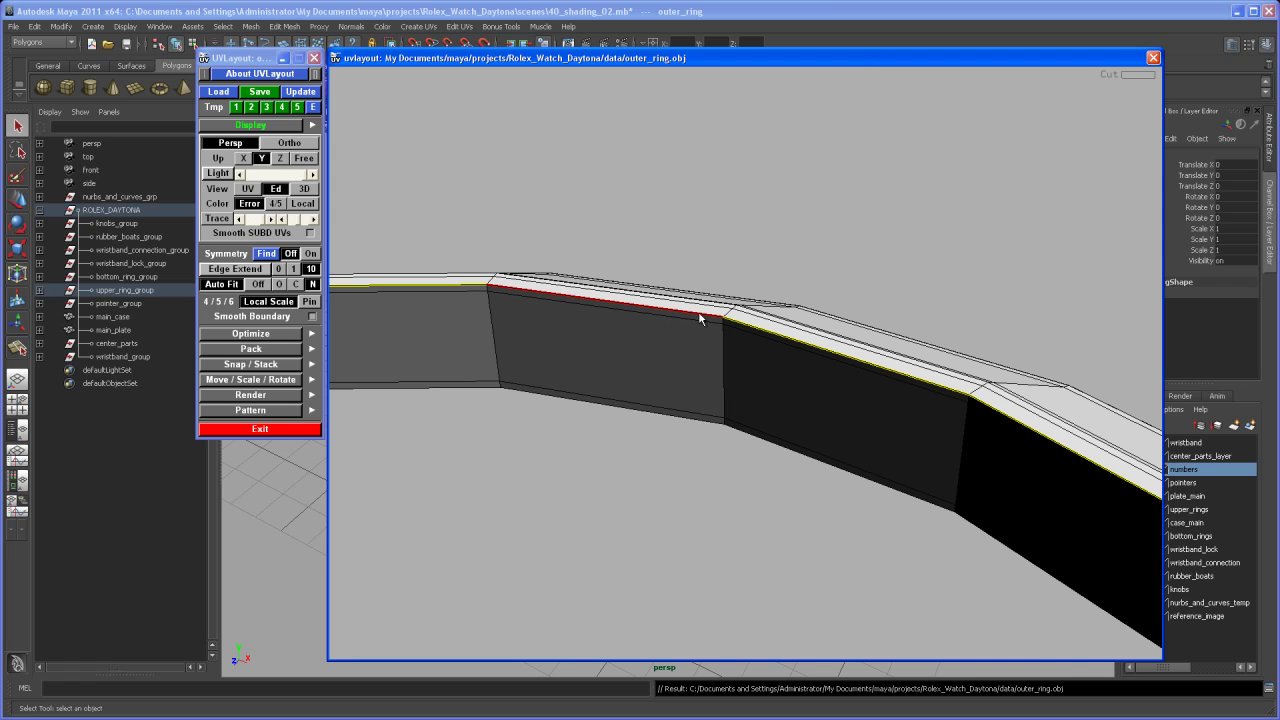
drag(769, 427, 821, 444)
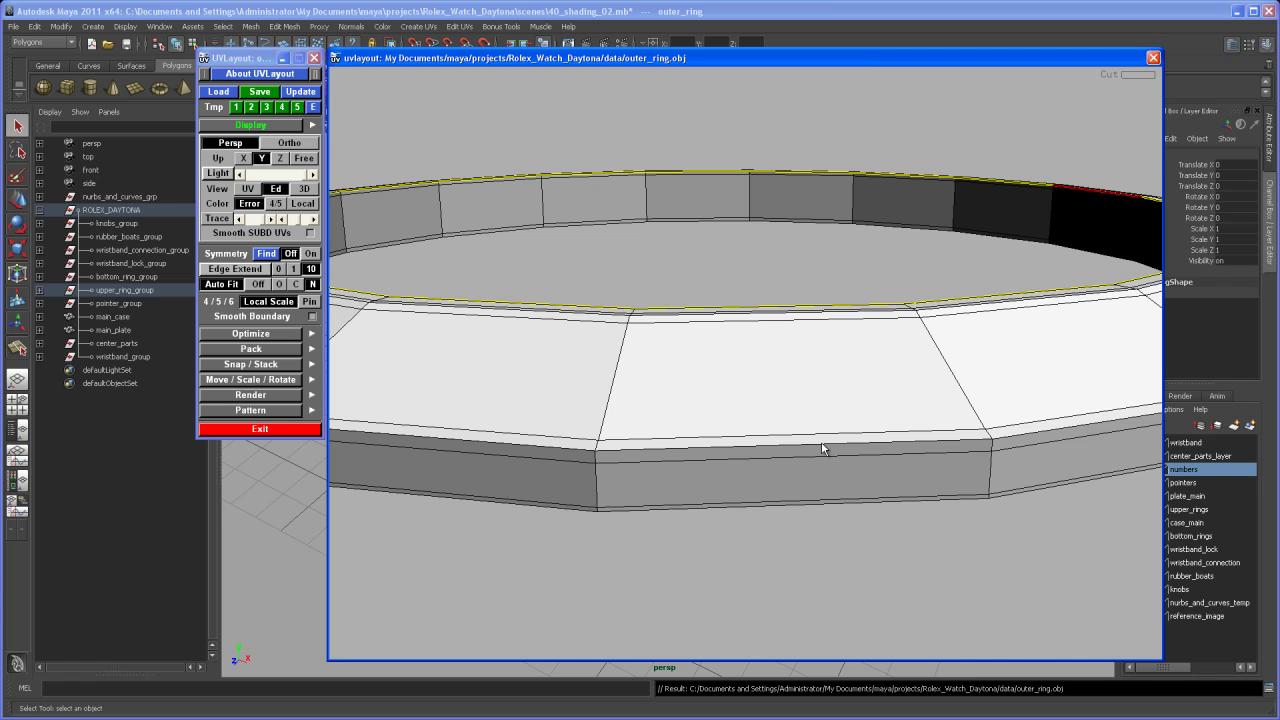
key(c)
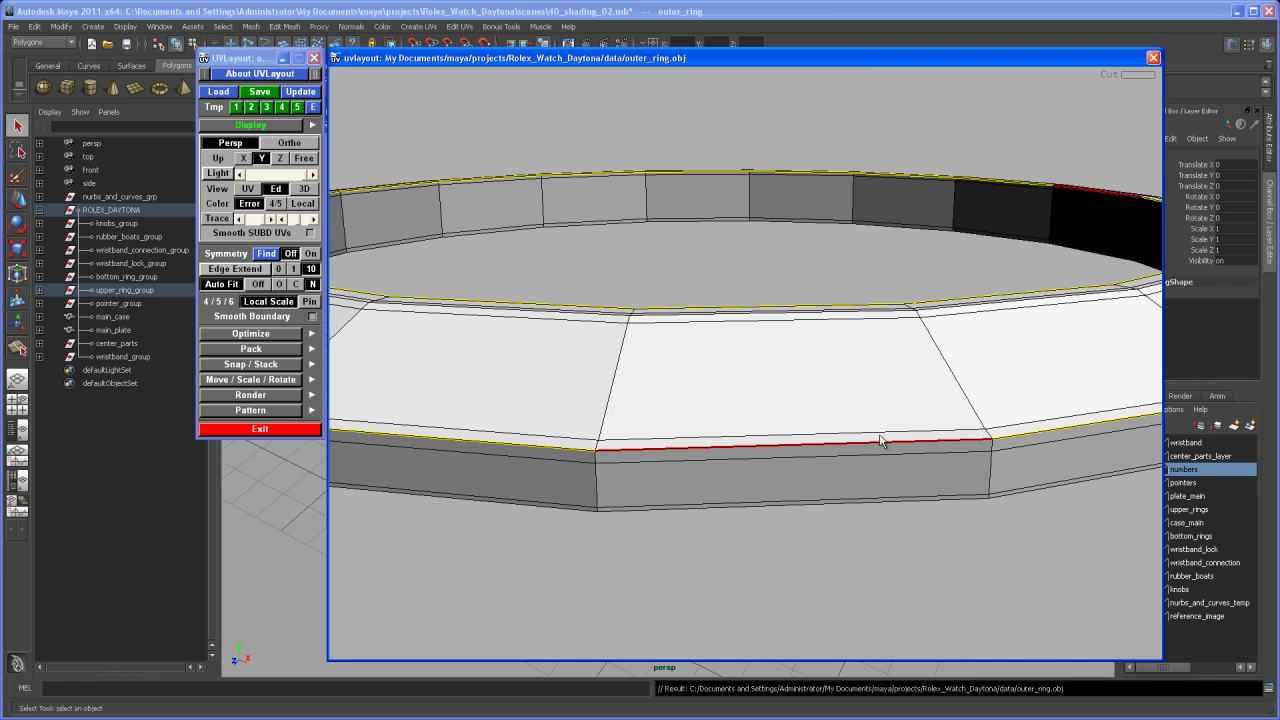
right_drag(871, 423, 894, 400)
drag(894, 400, 814, 443)
right_drag(814, 443, 810, 478)
mouse_move(810, 472)
mouse_down()
mouse_move(822, 420)
mouse_move(820, 480)
mouse_up()
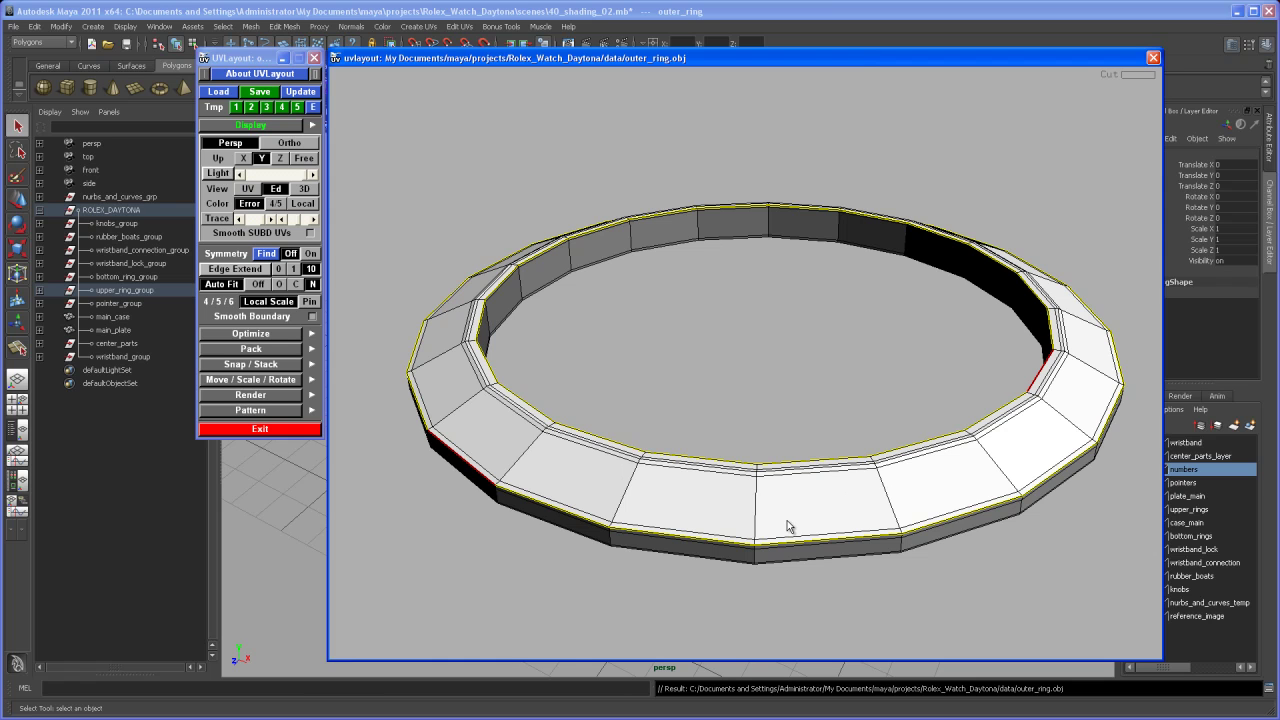
key(Return)
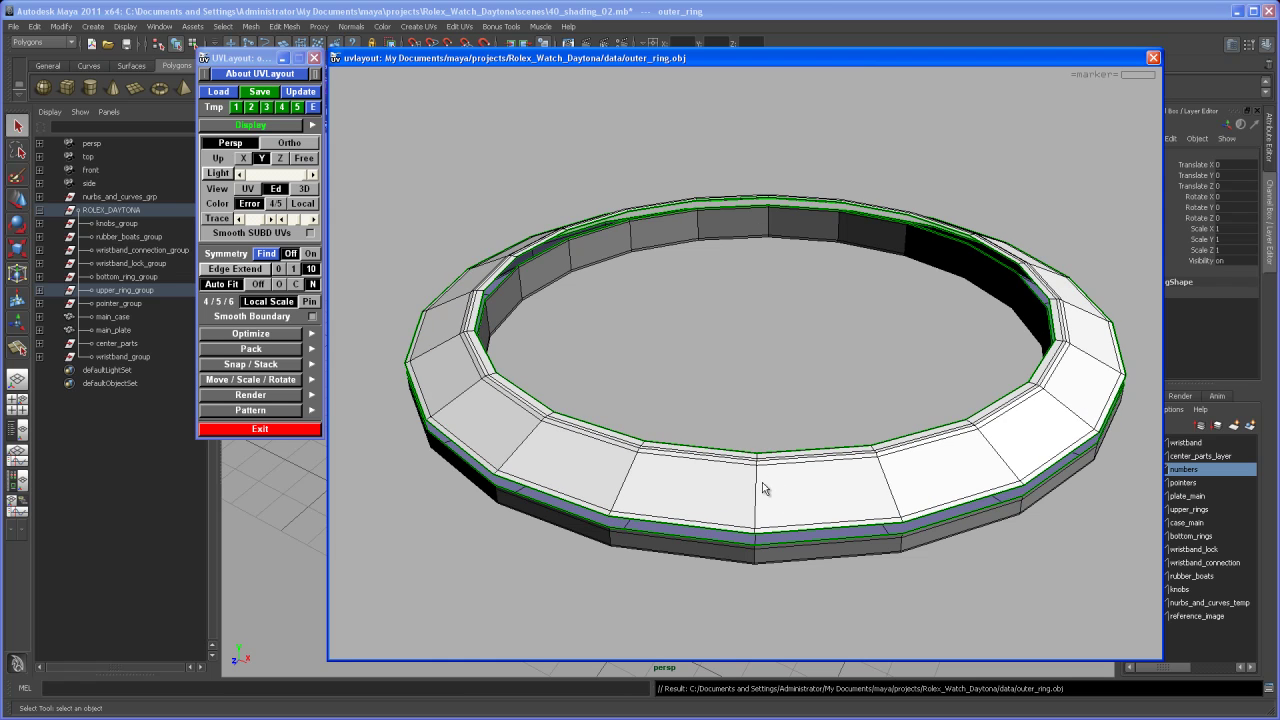
Drop the top bevelled shell into UV space with D, leaving the blue side band.
mouse_move(770, 479)
mouse_down()
mouse_move(783, 494)
mouse_move(762, 484)
mouse_move(763, 457)
mouse_up()
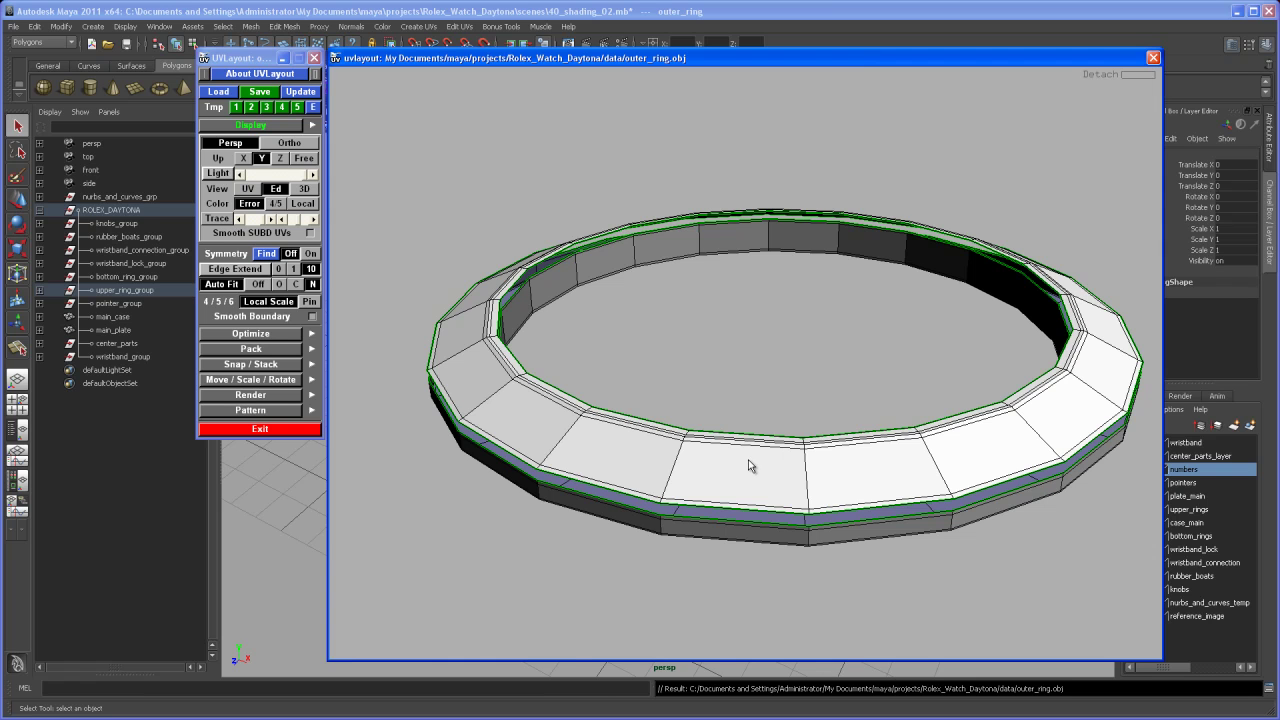
key(d)
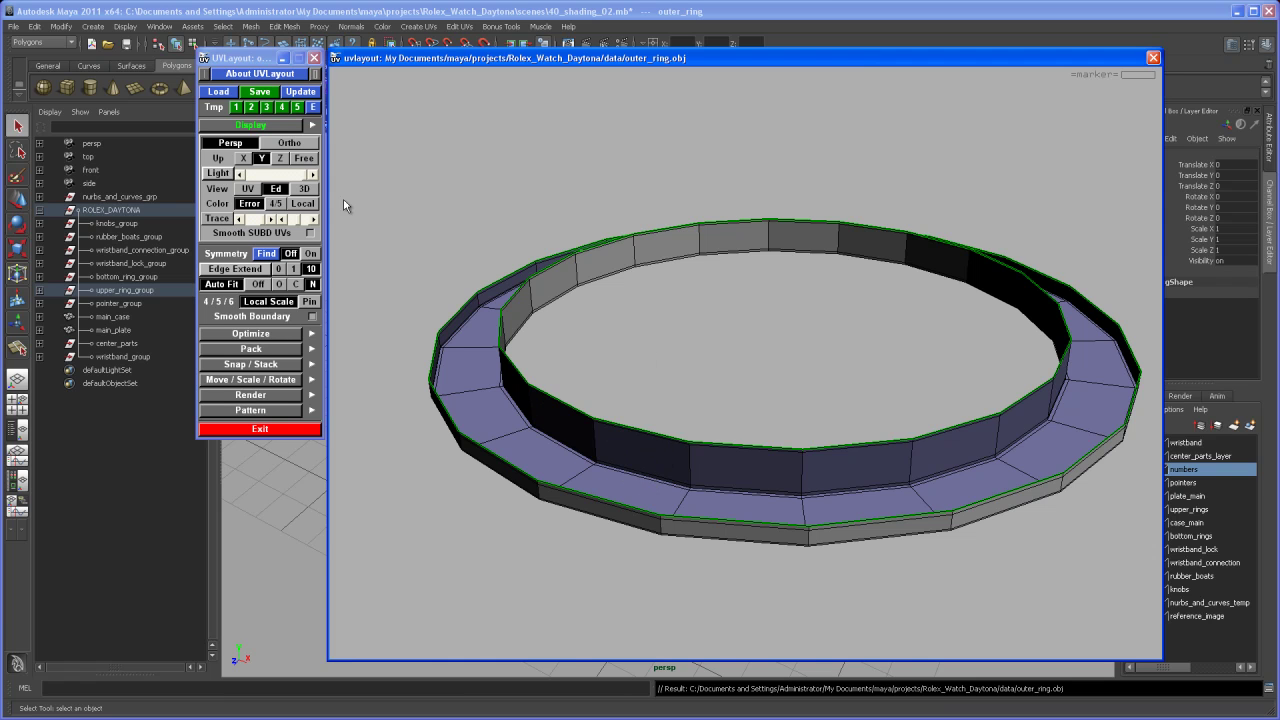
In the UV view, flatten the ring shell with F and relax it into an even circular band.
click(247, 188)
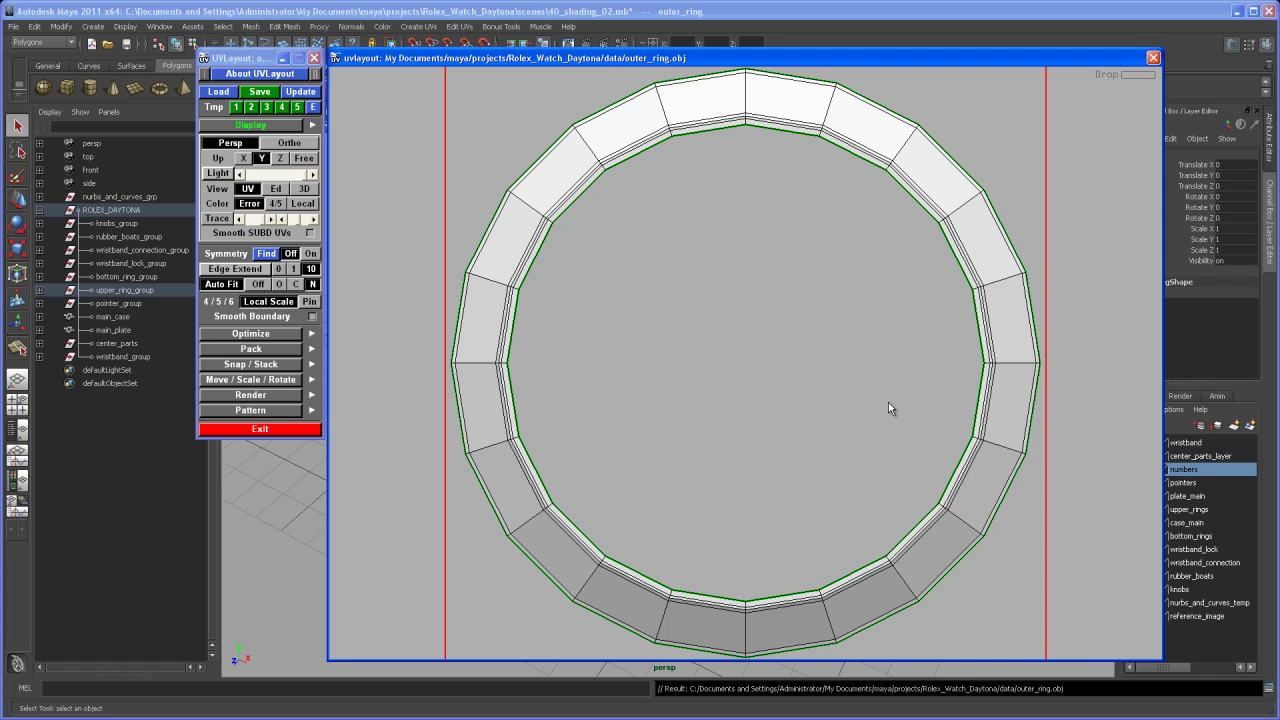
key(f)
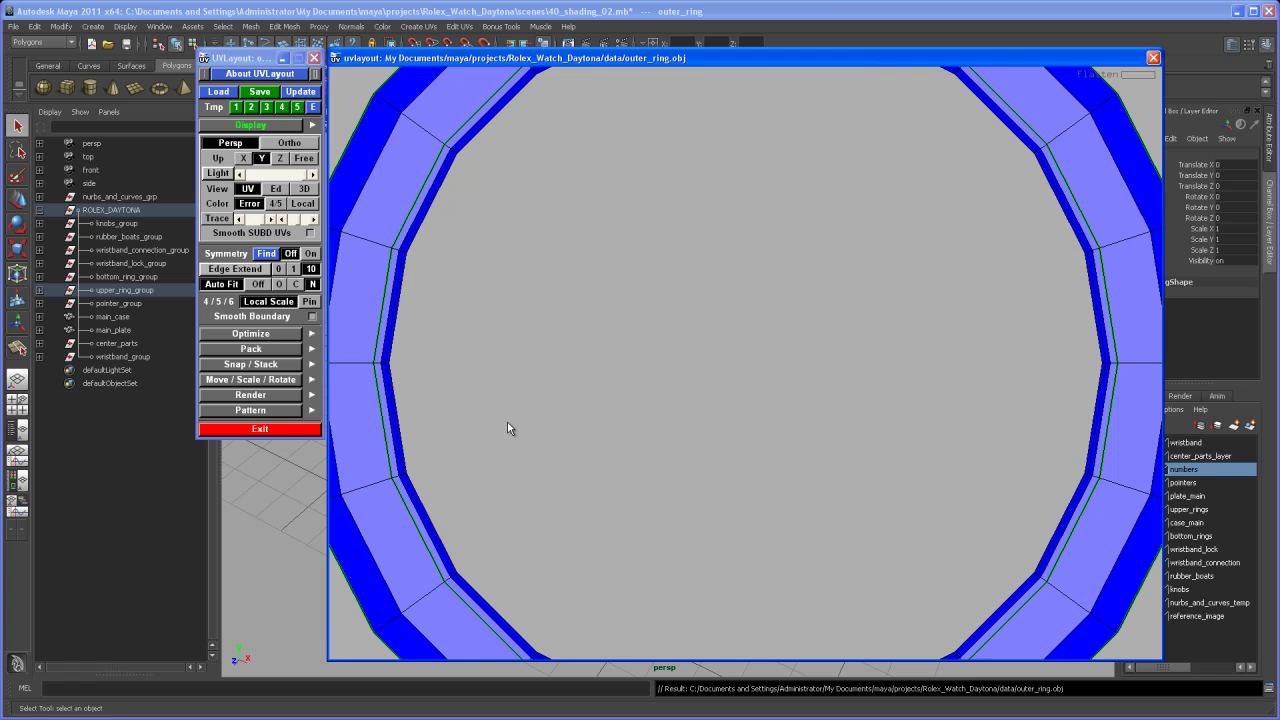
key(d)
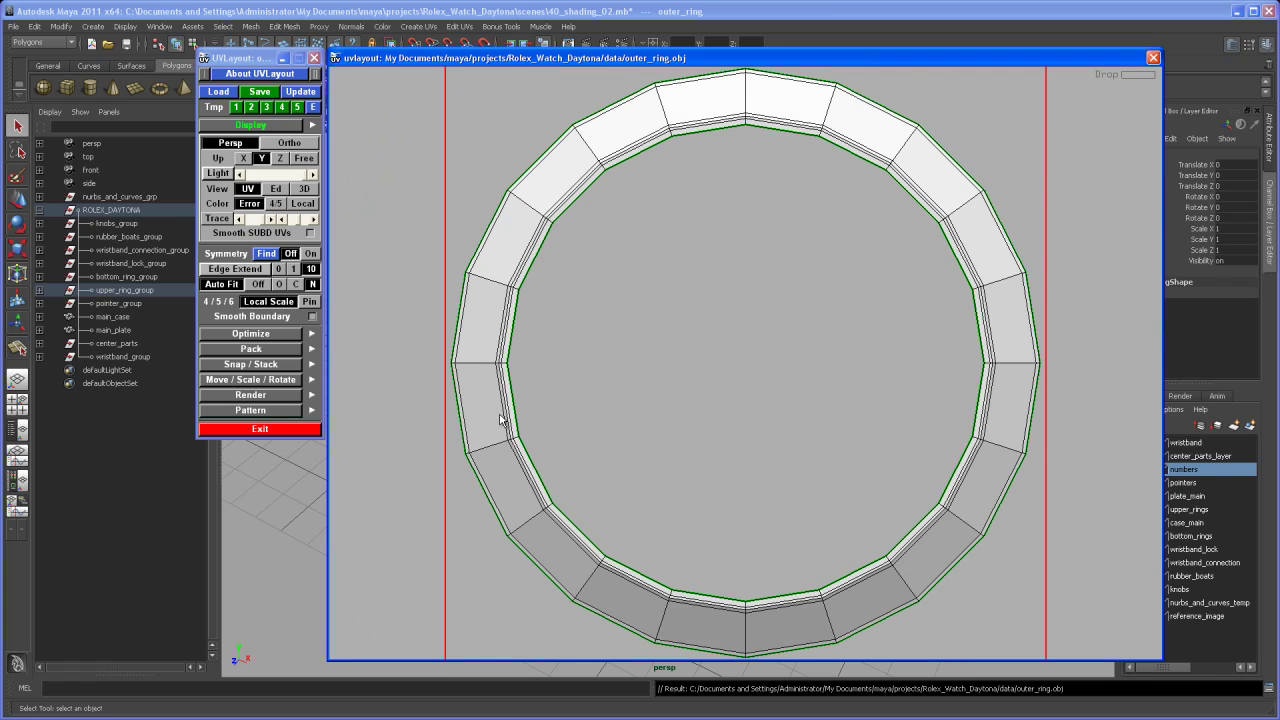
key(f)
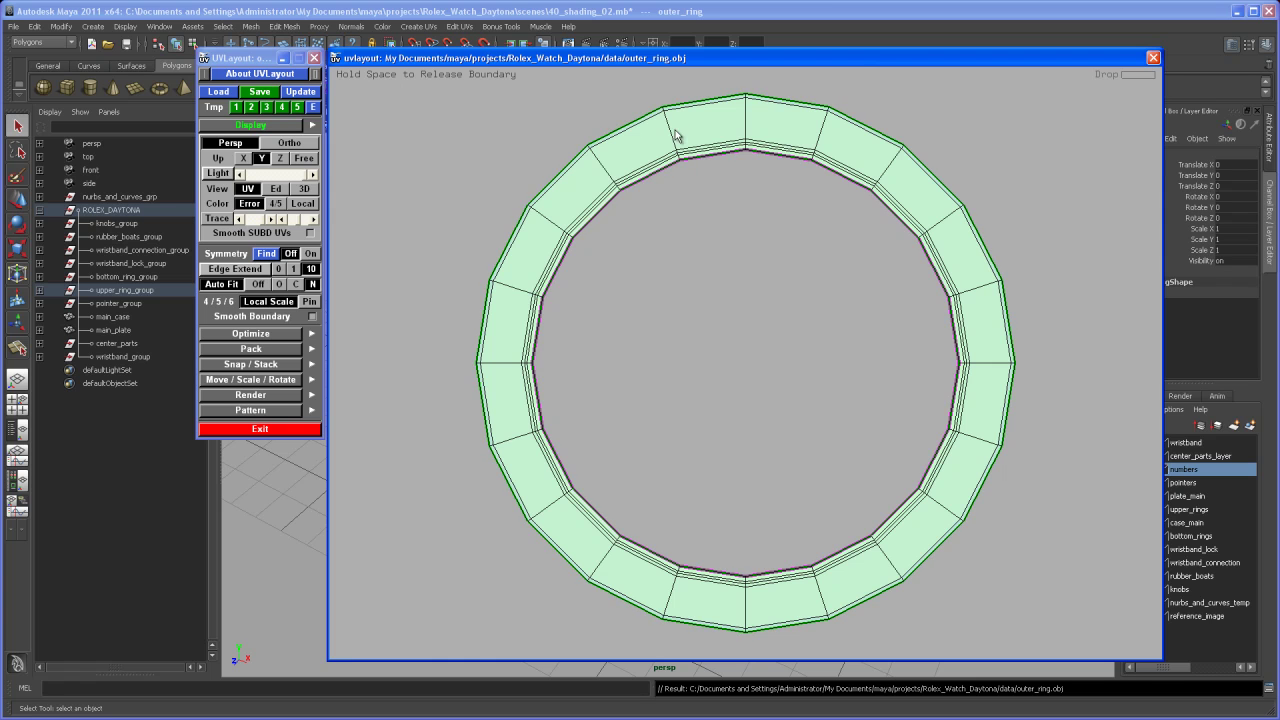
key(space)
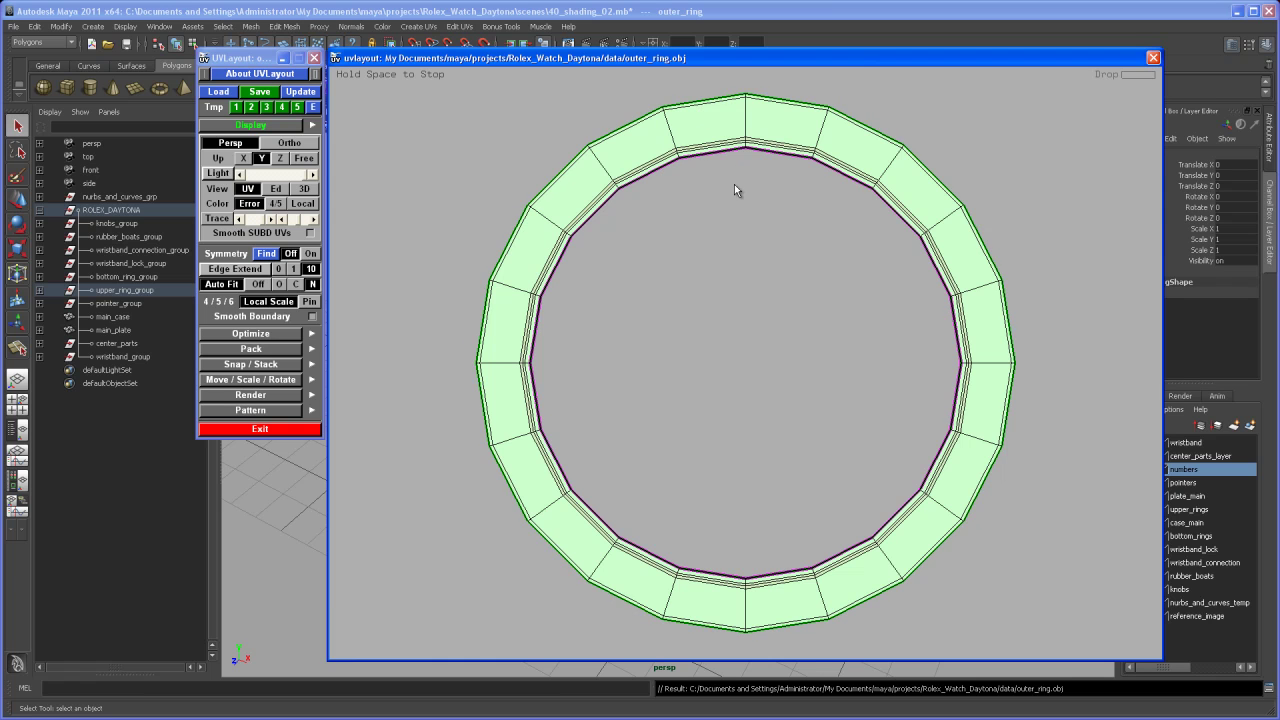
key(space)
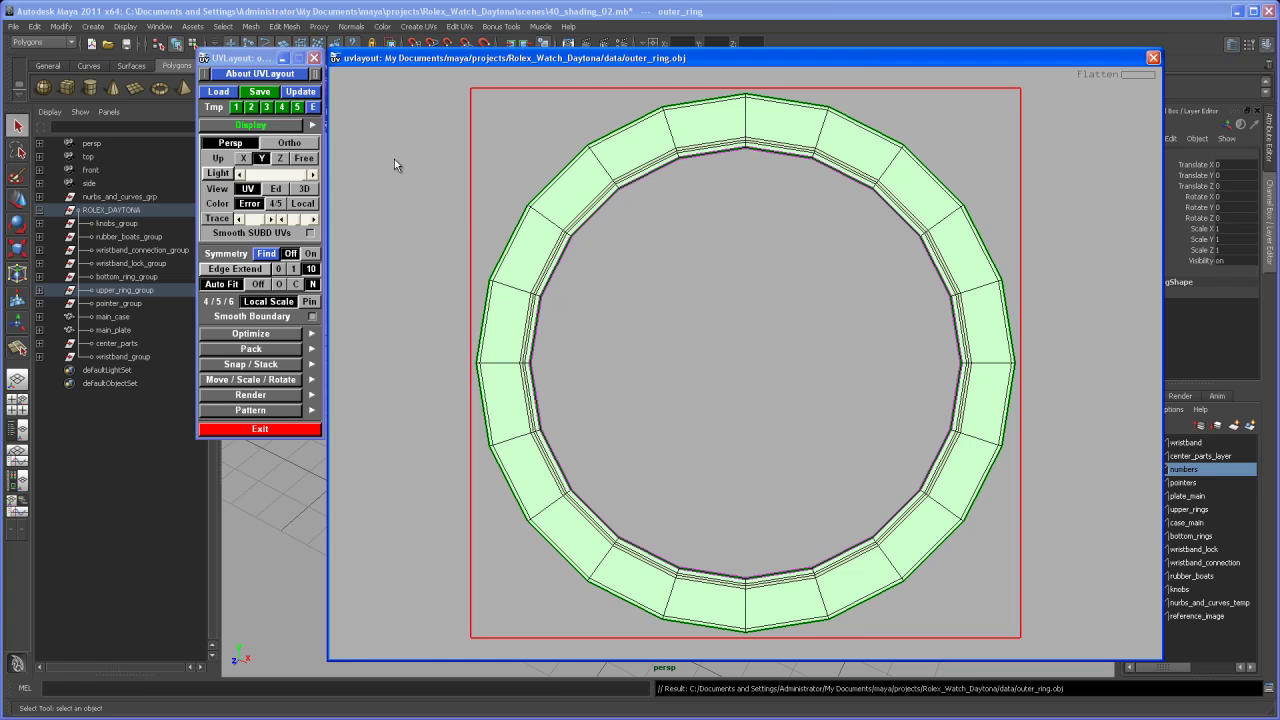
Return to the UV view, pan to both shells, and flatten the grey side-band shell.
click(276, 189)
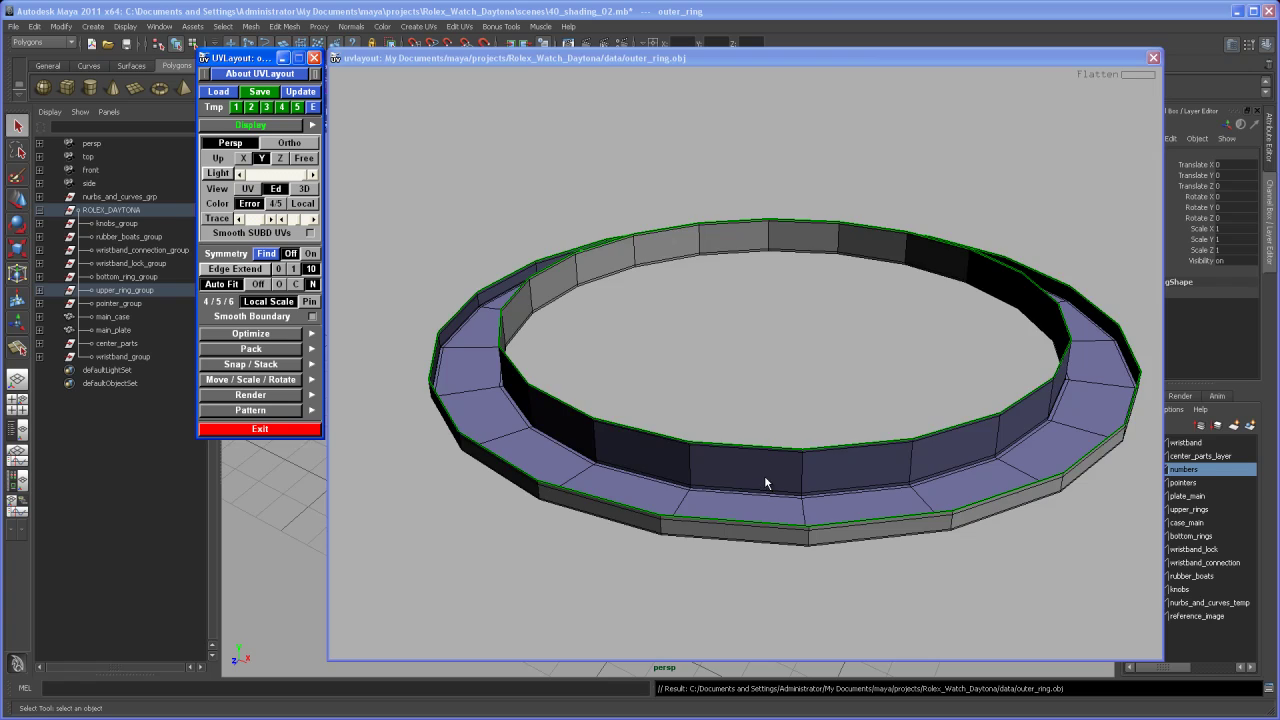
key(1)
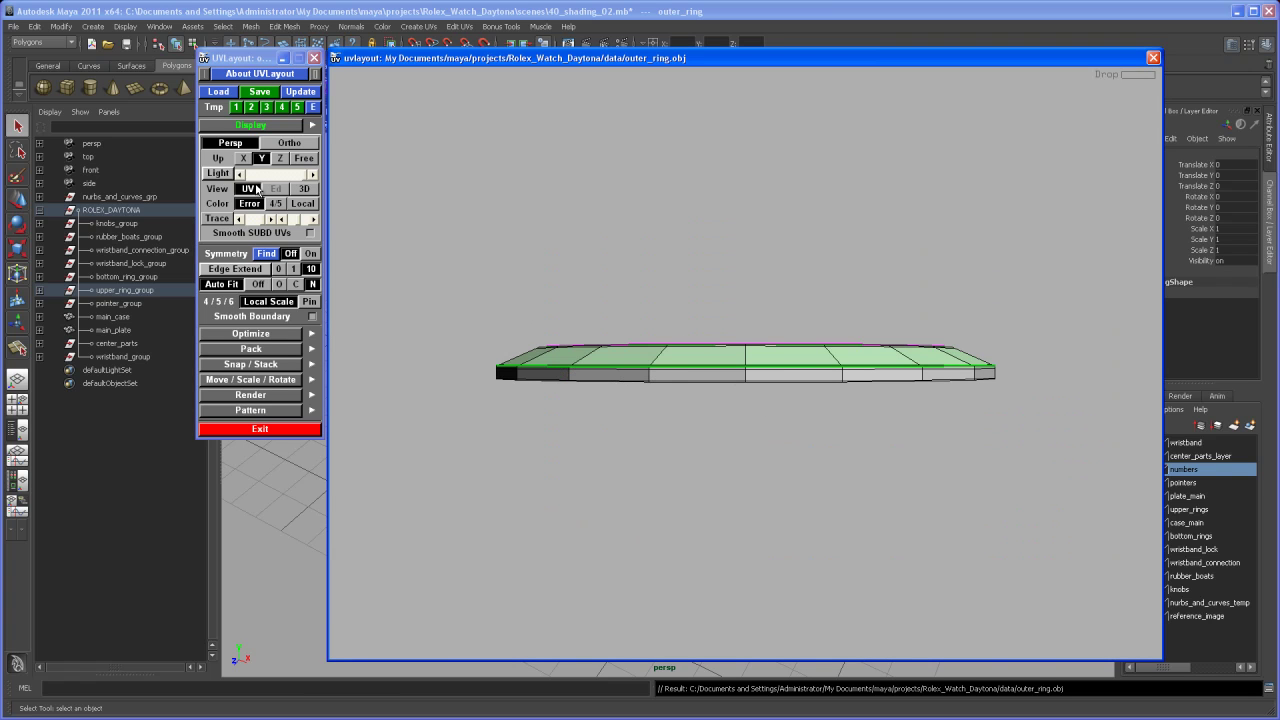
click(249, 189)
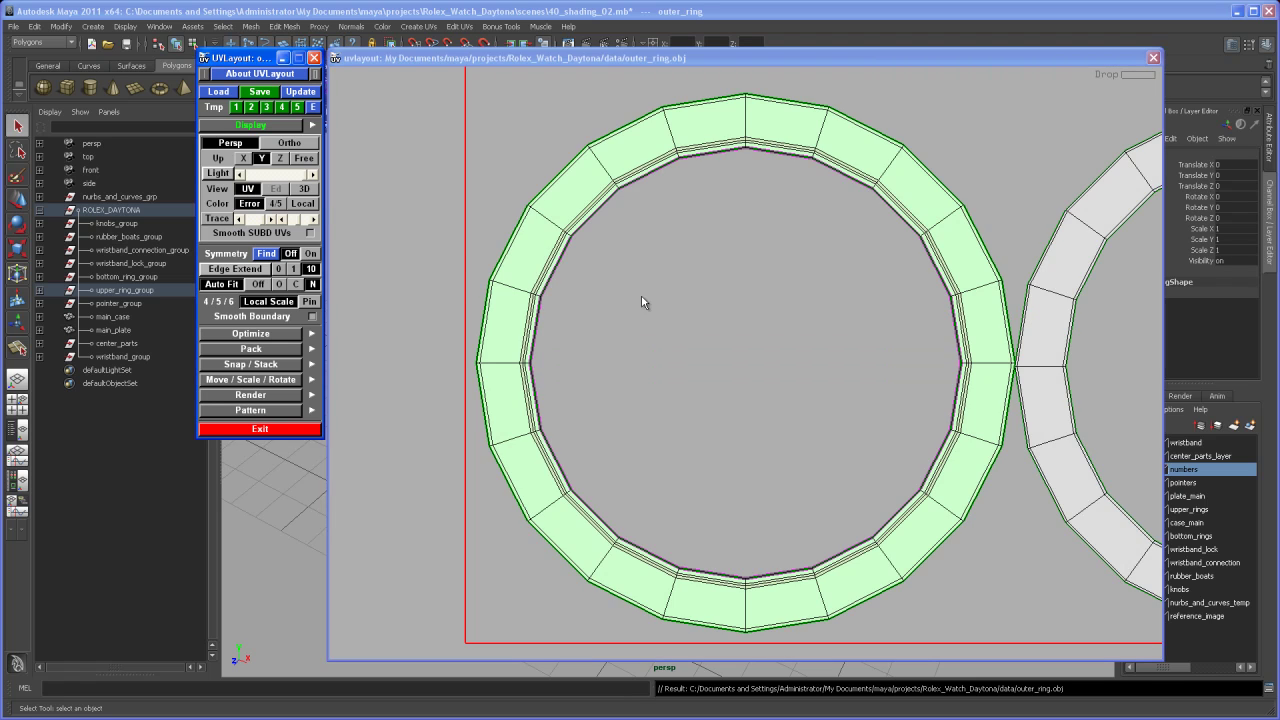
scroll(731, 322, down, 5)
middle_drag(888, 349, 737, 389)
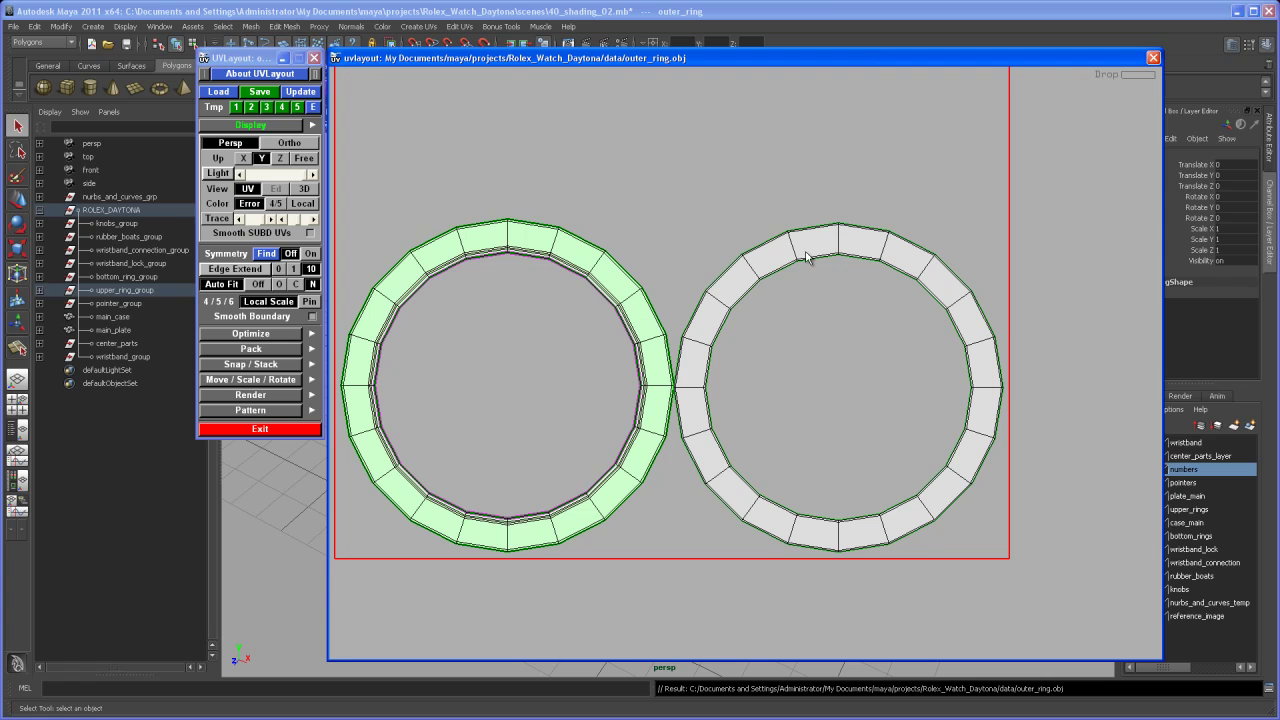
key(f)
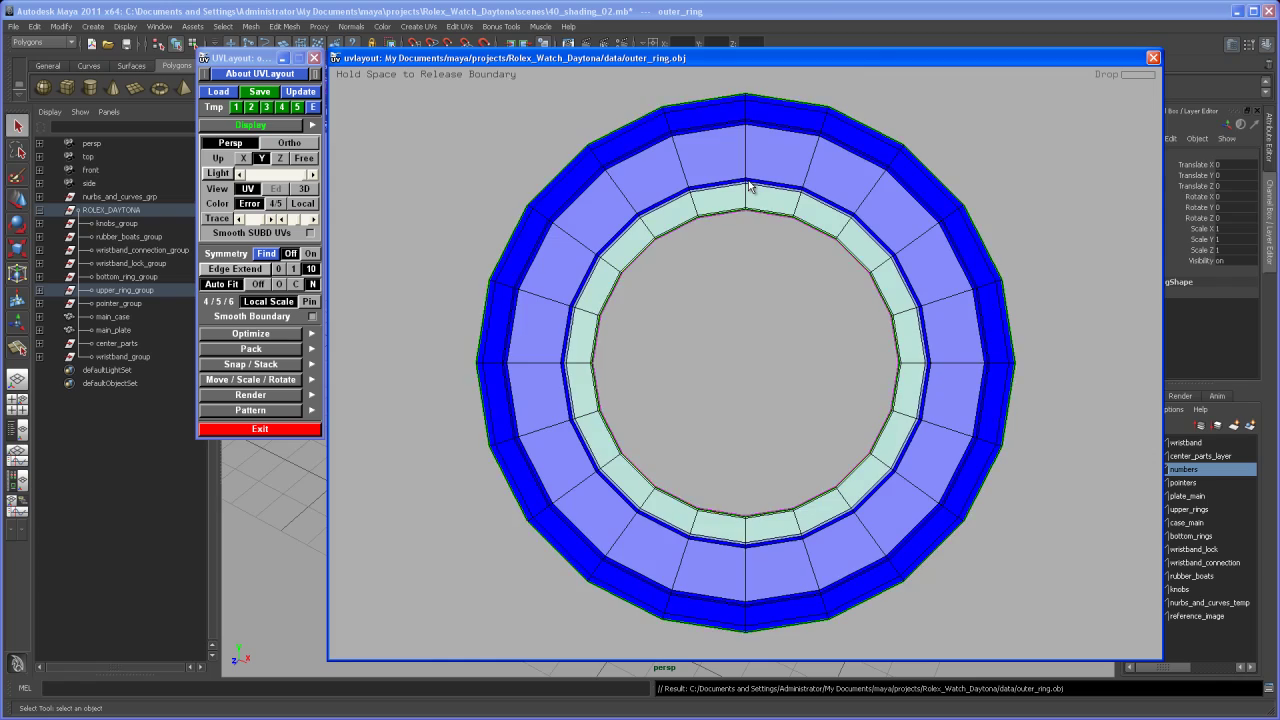
key(space)
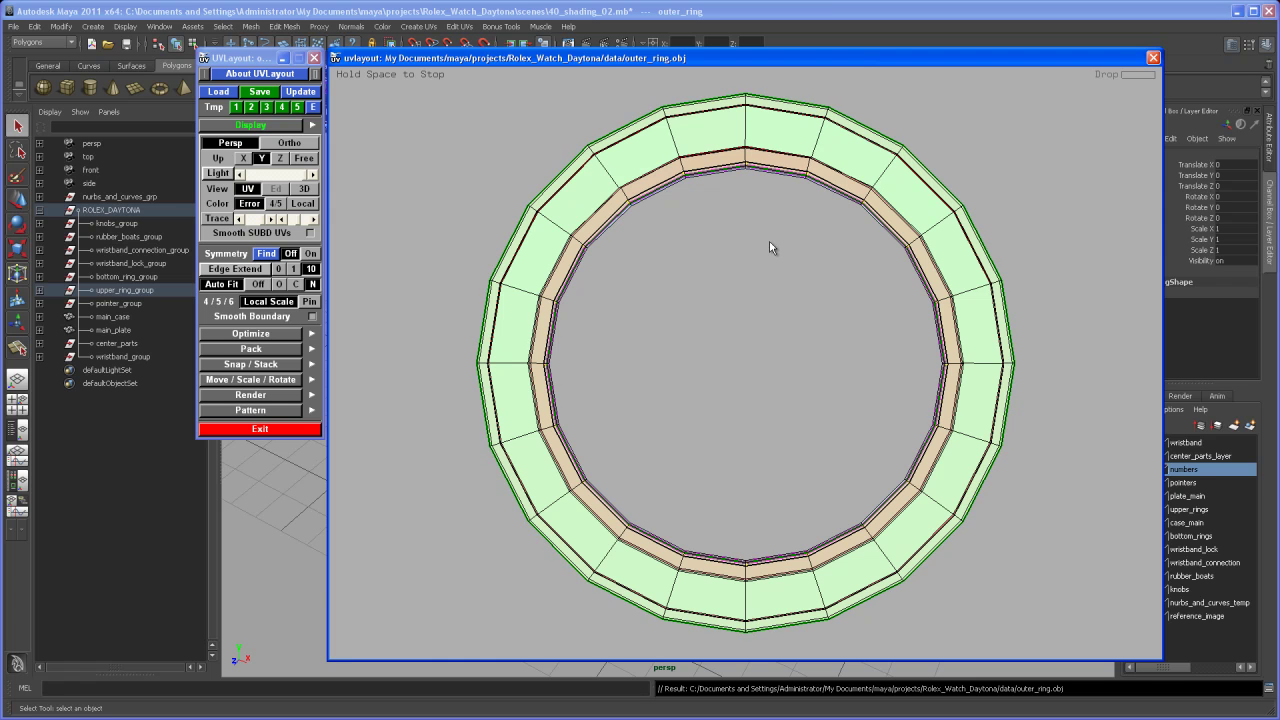
Move the upper ring shell up and left beside the other shell and optimize it.
scroll(768, 247, down, 5)
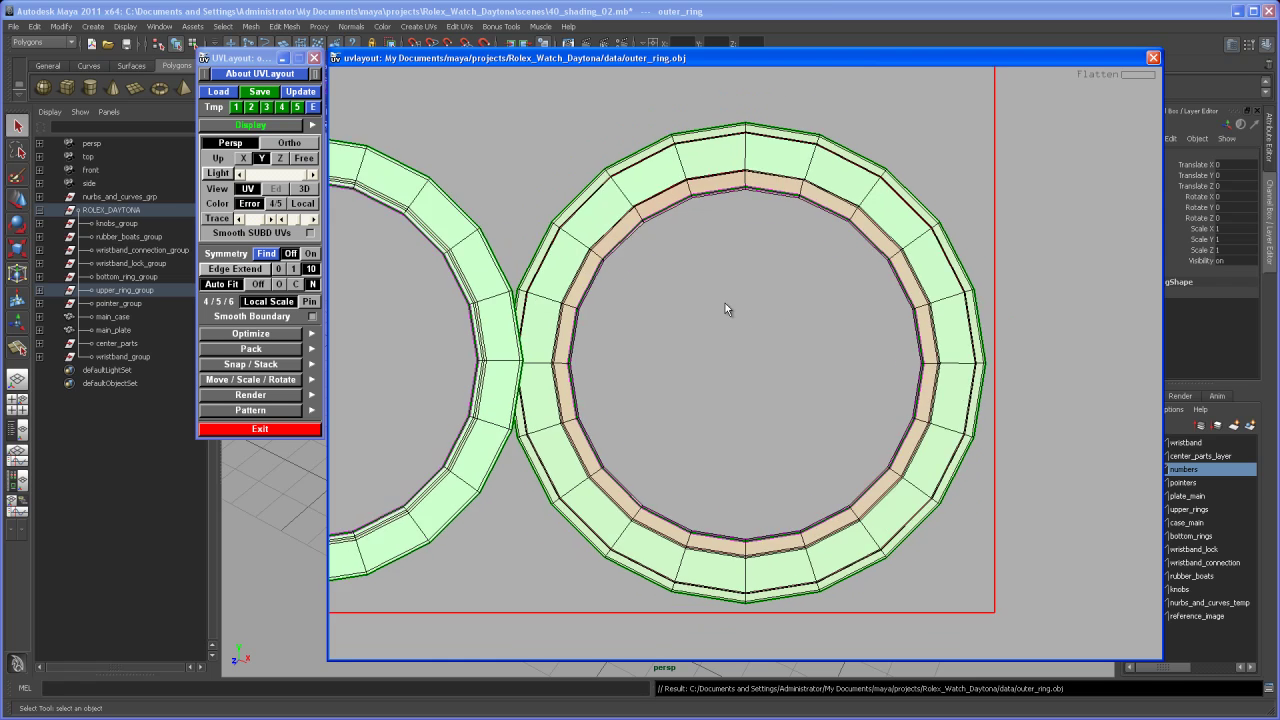
middle_drag(697, 262, 699, 359)
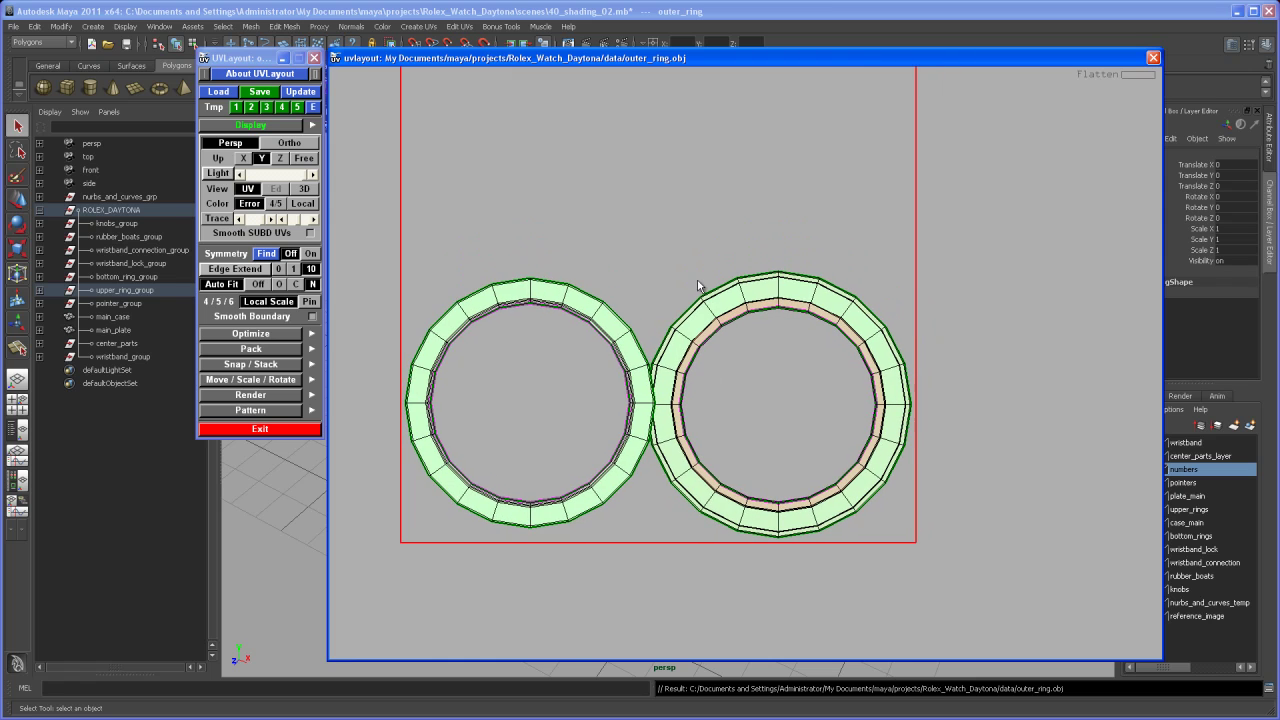
scroll(684, 300, down, 1)
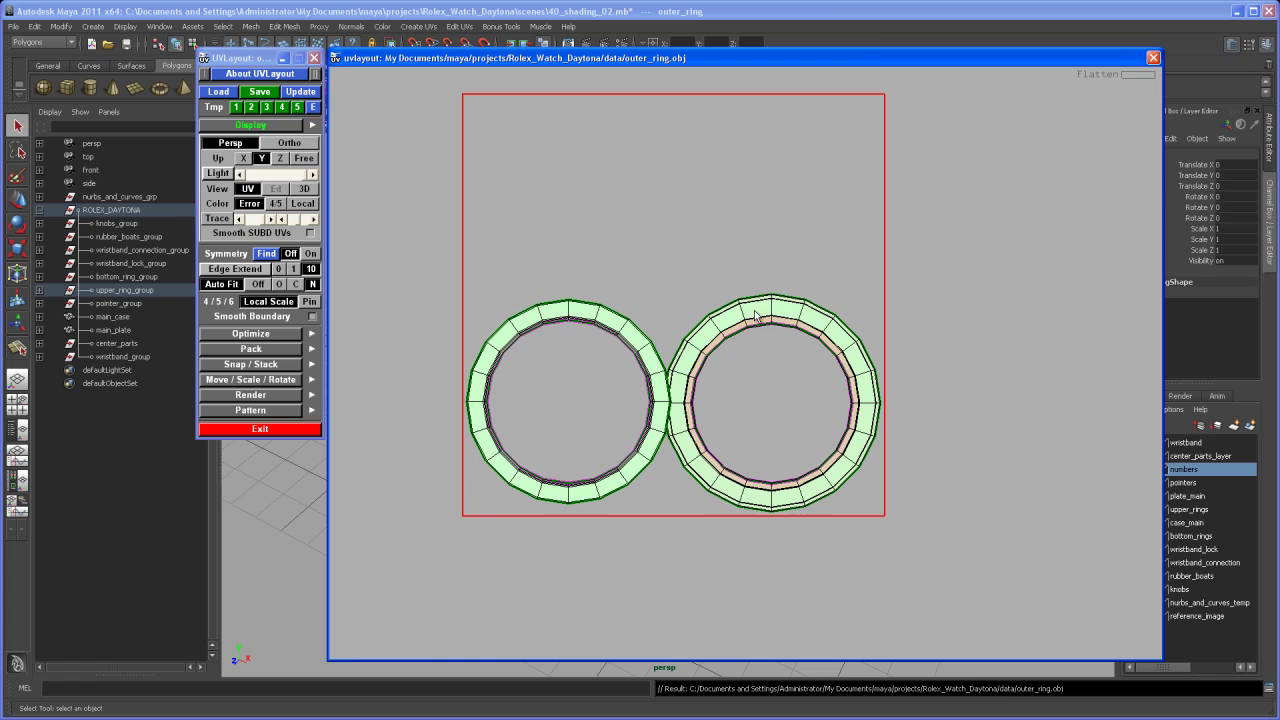
drag(756, 318, 716, 158)
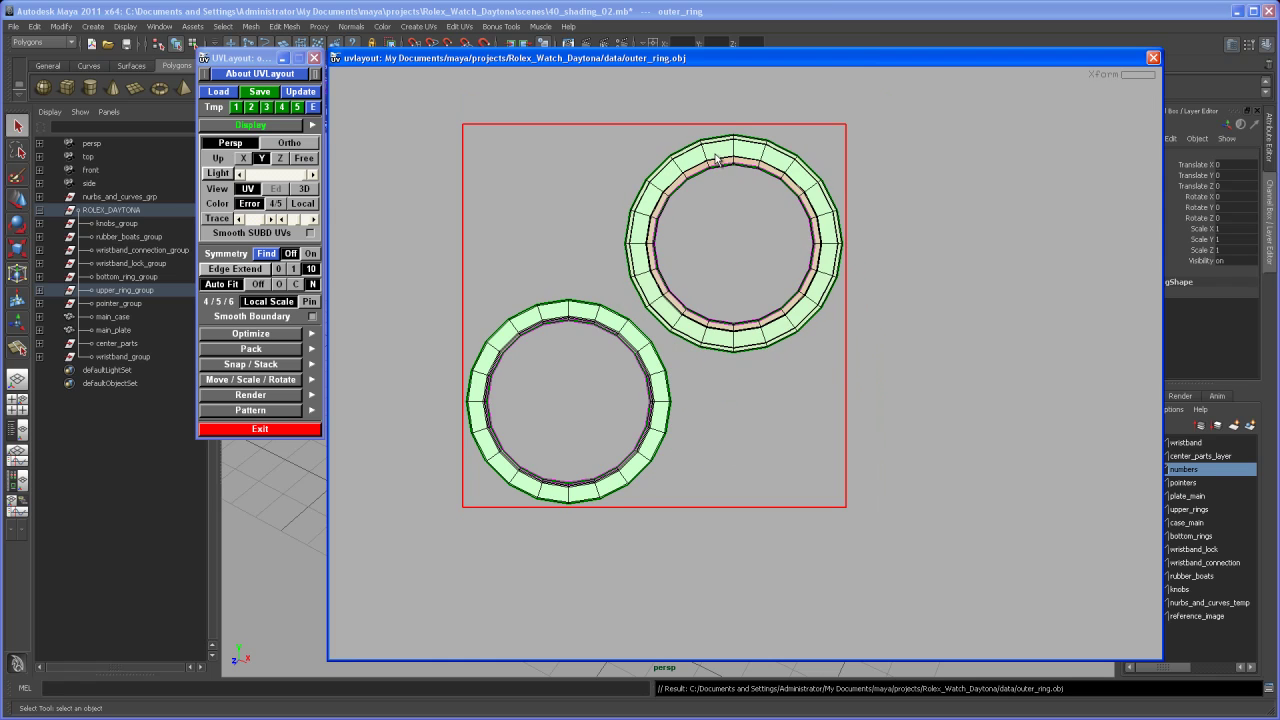
middle_drag(716, 160, 702, 152)
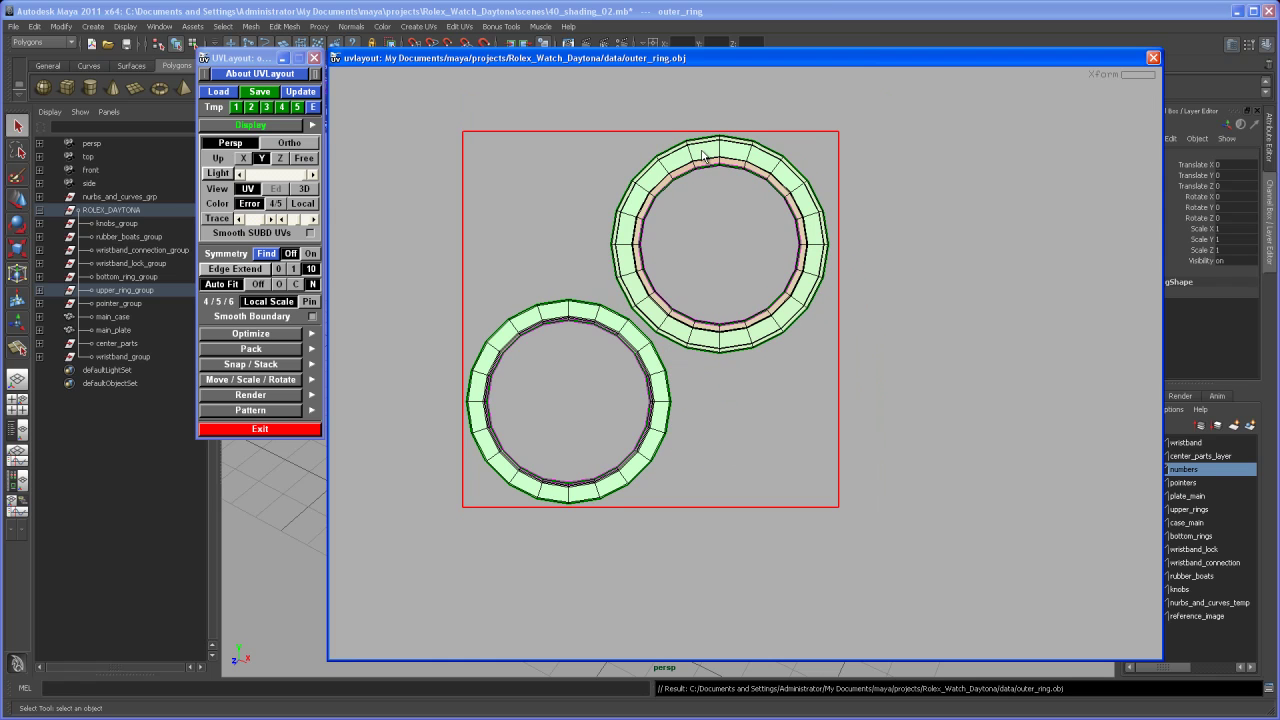
key(f)
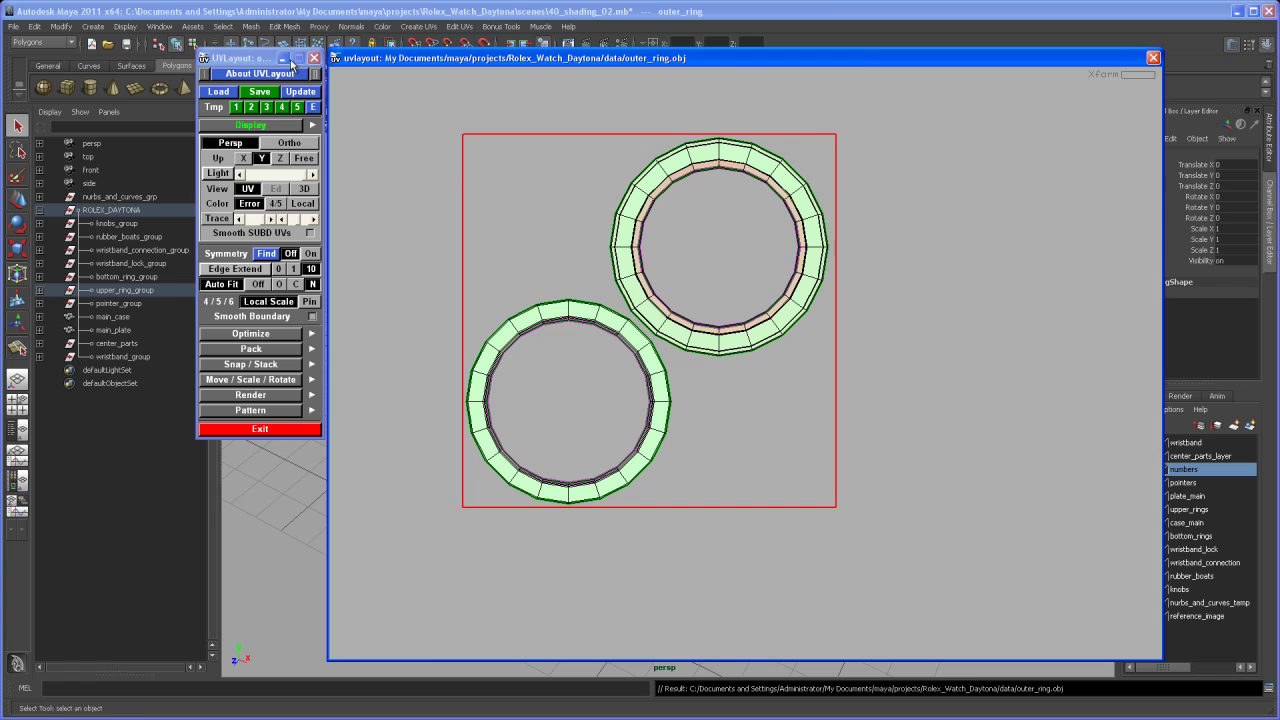
Save the layout as outer_ring_UV.obj and exit UVLayout back to Maya.
drag(252, 58, 237, 60)
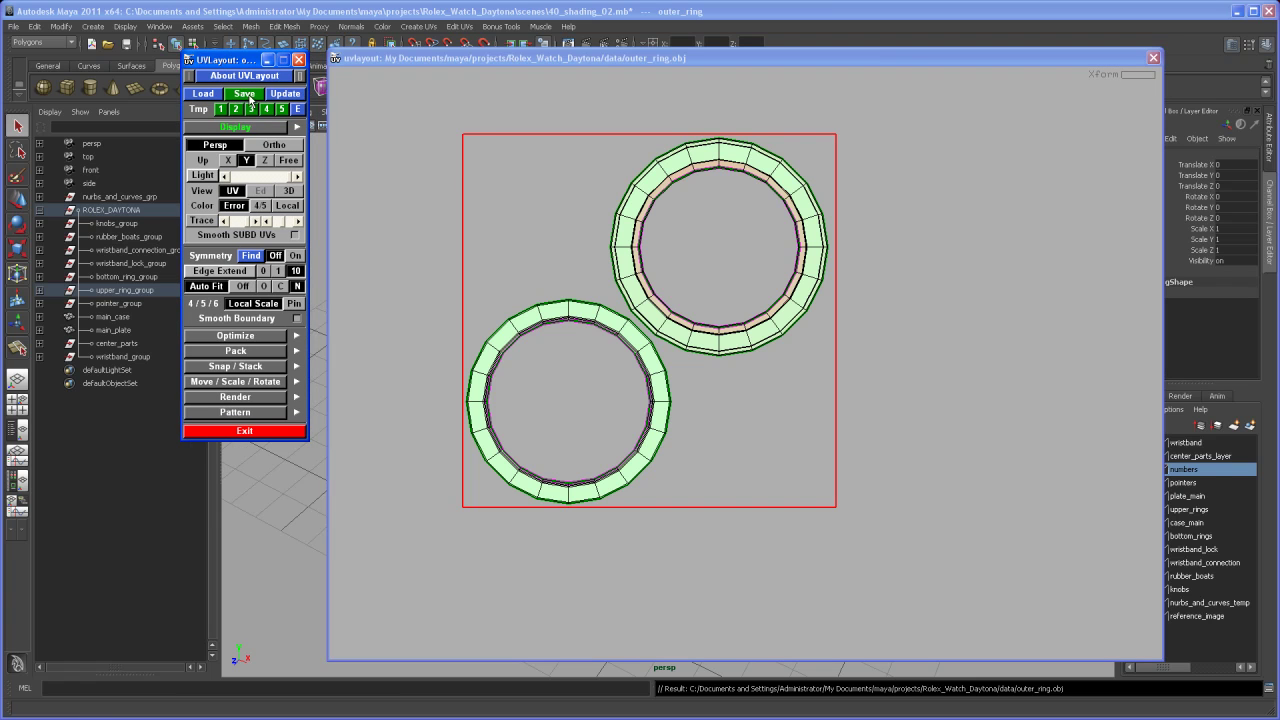
click(247, 96)
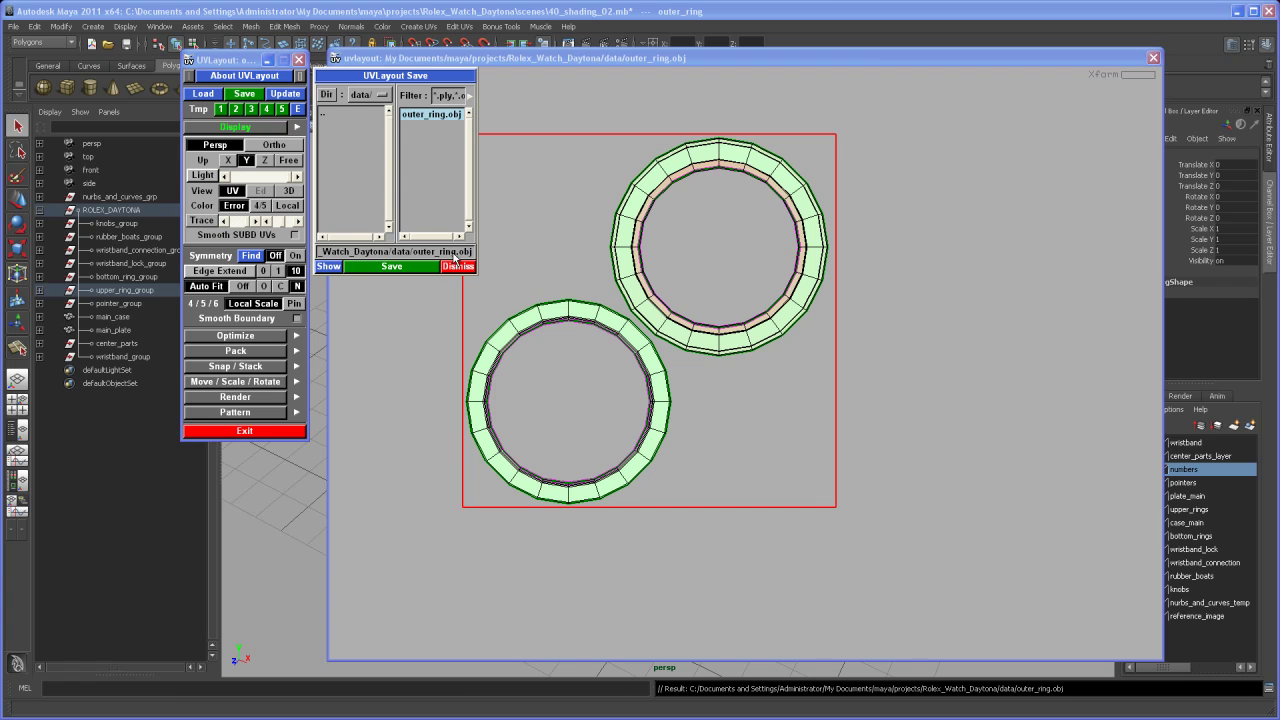
text(_UV)
click(405, 268)
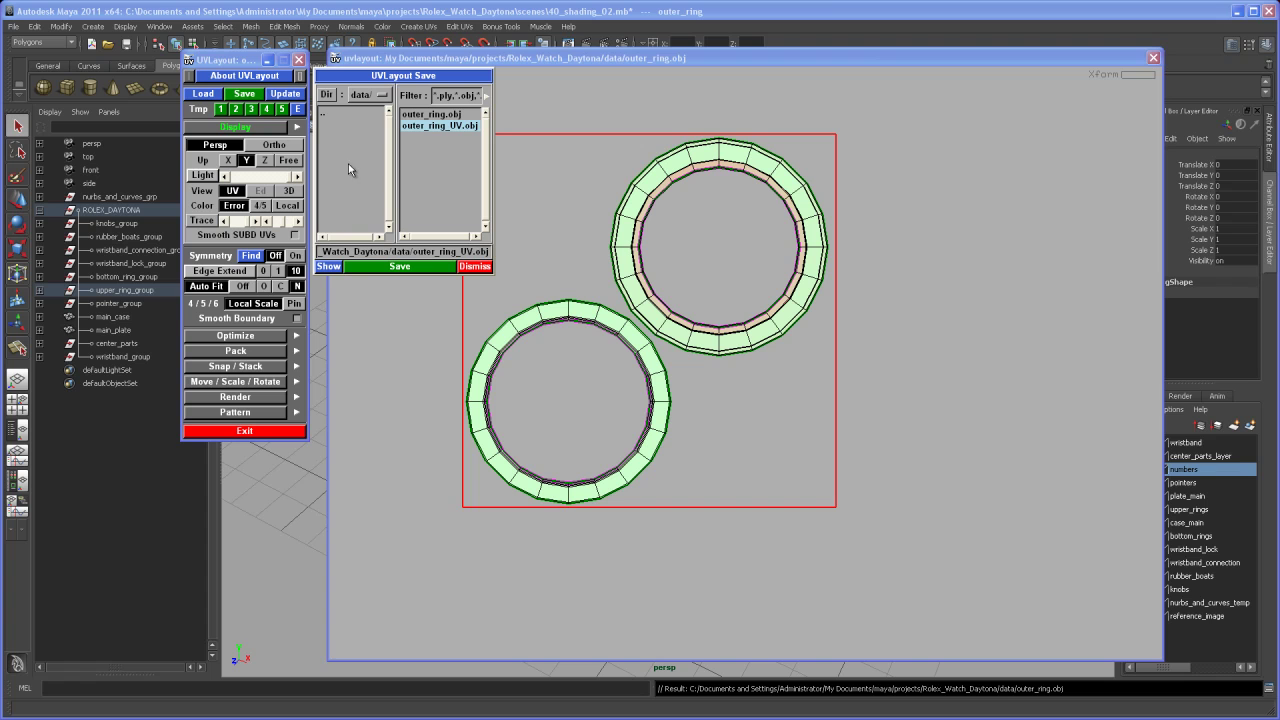
click(298, 60)
click(248, 280)
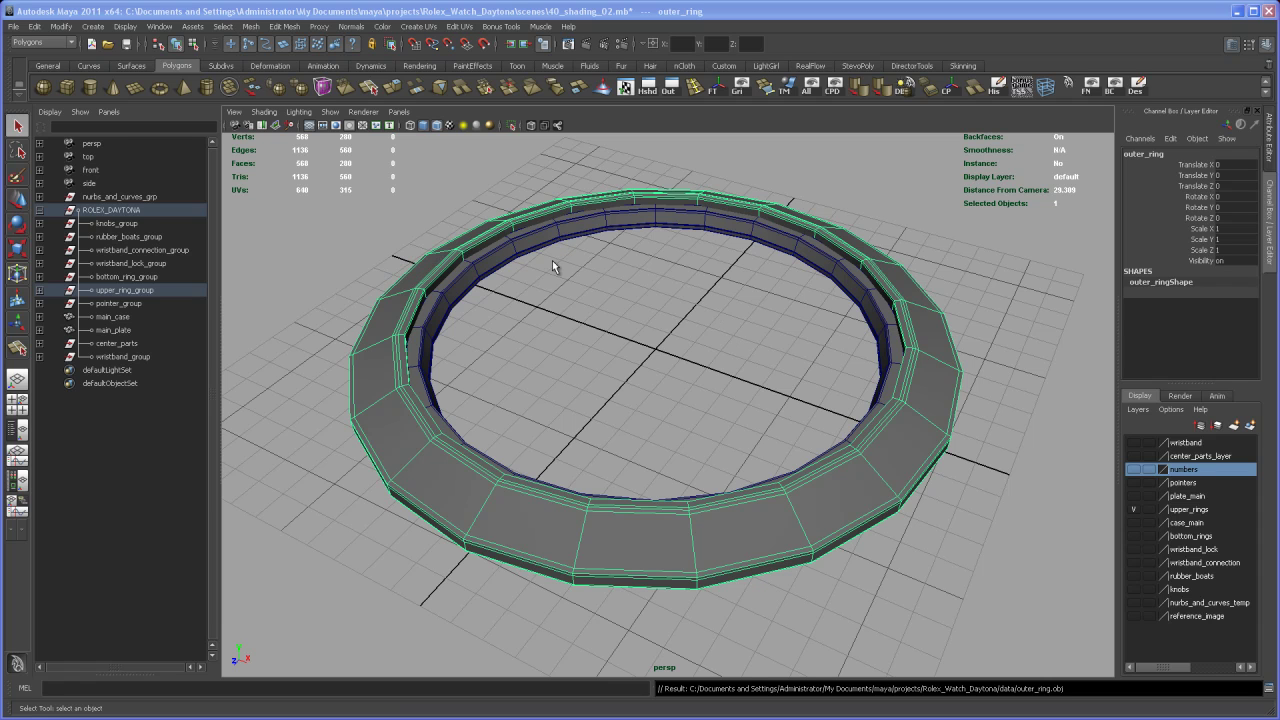
Select the original outer_ring mesh and delete it.
right_drag(599, 545, 617, 539)
click(620, 604)
click(622, 573)
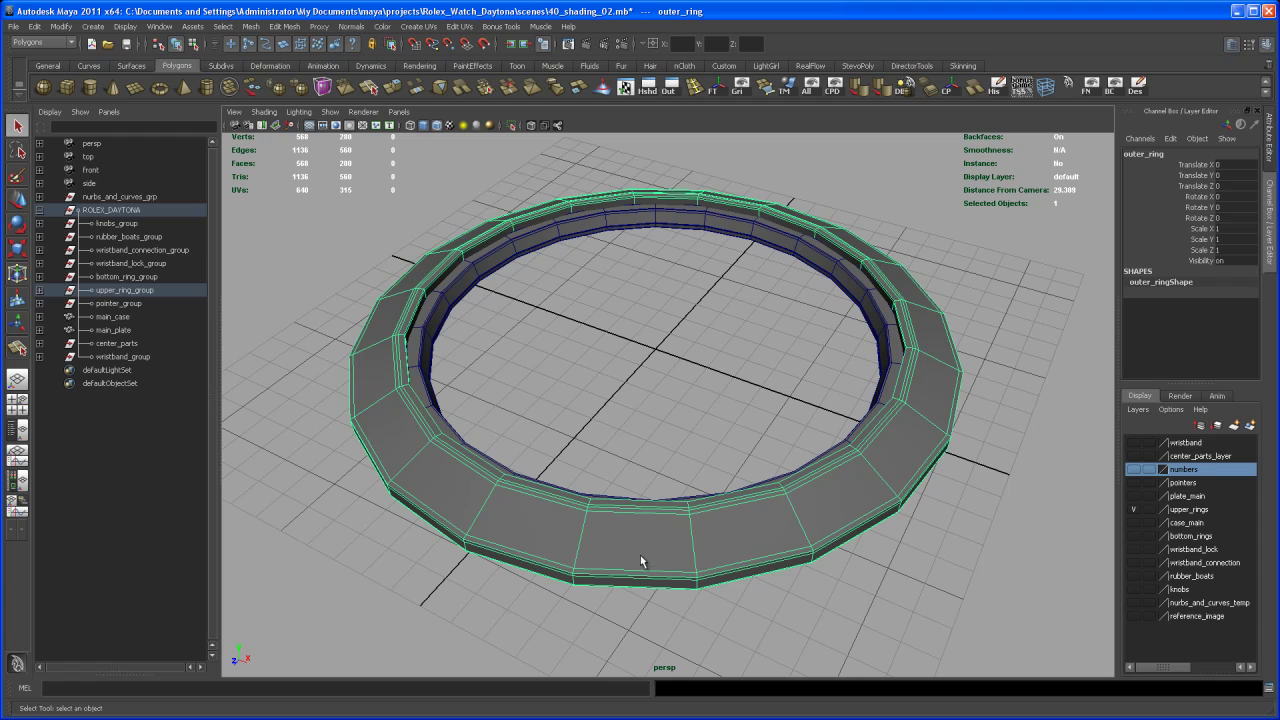
key(Delete)
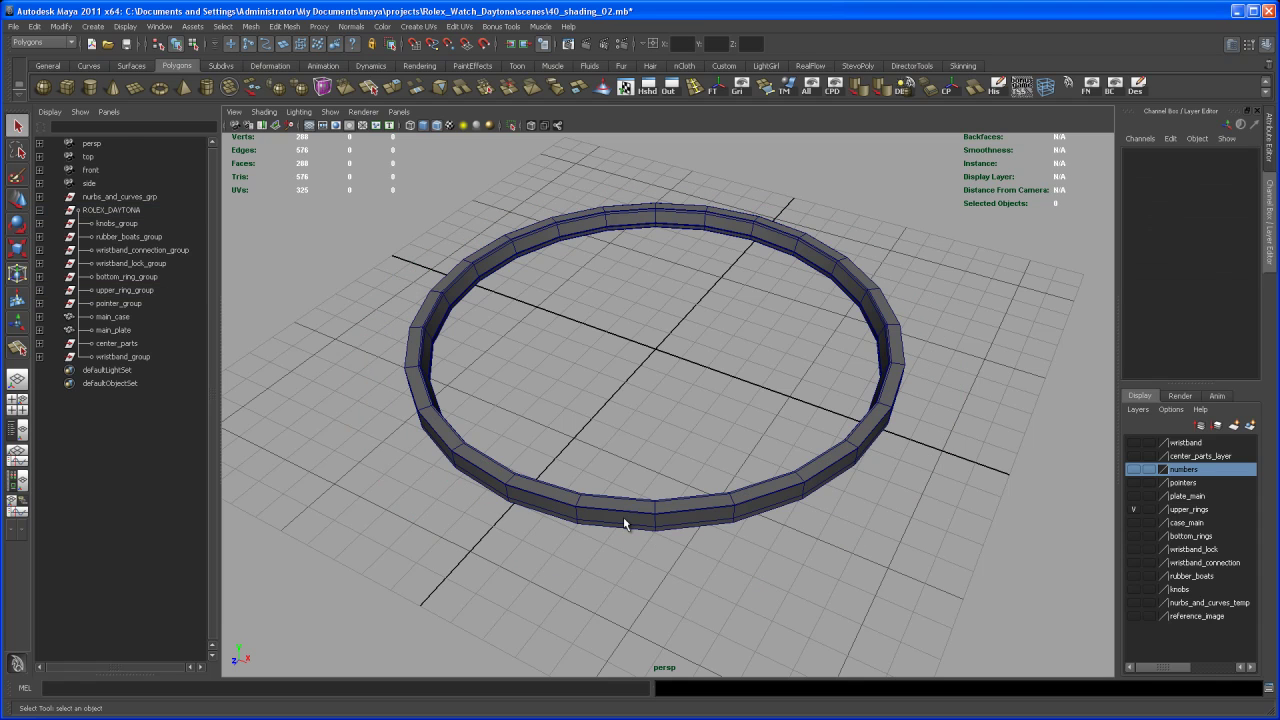
Import outer_ring_UV.obj into the scene and select the imported ring.
click(14, 26)
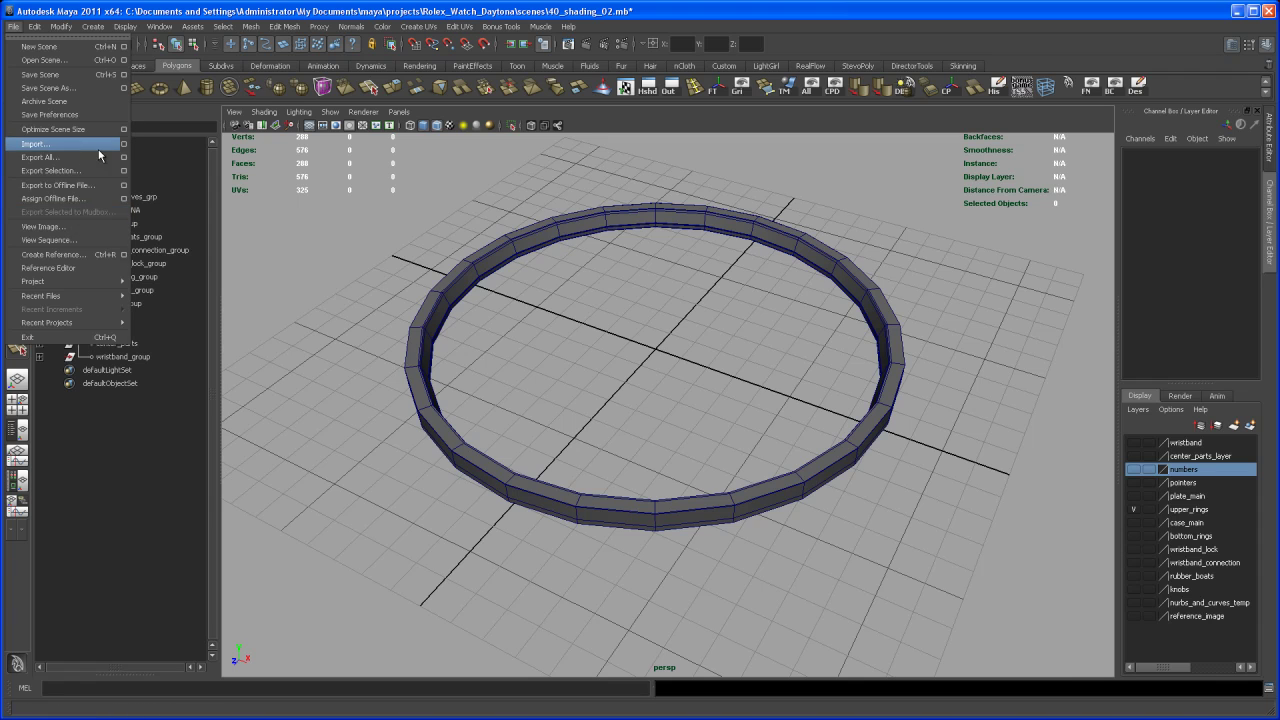
click(45, 144)
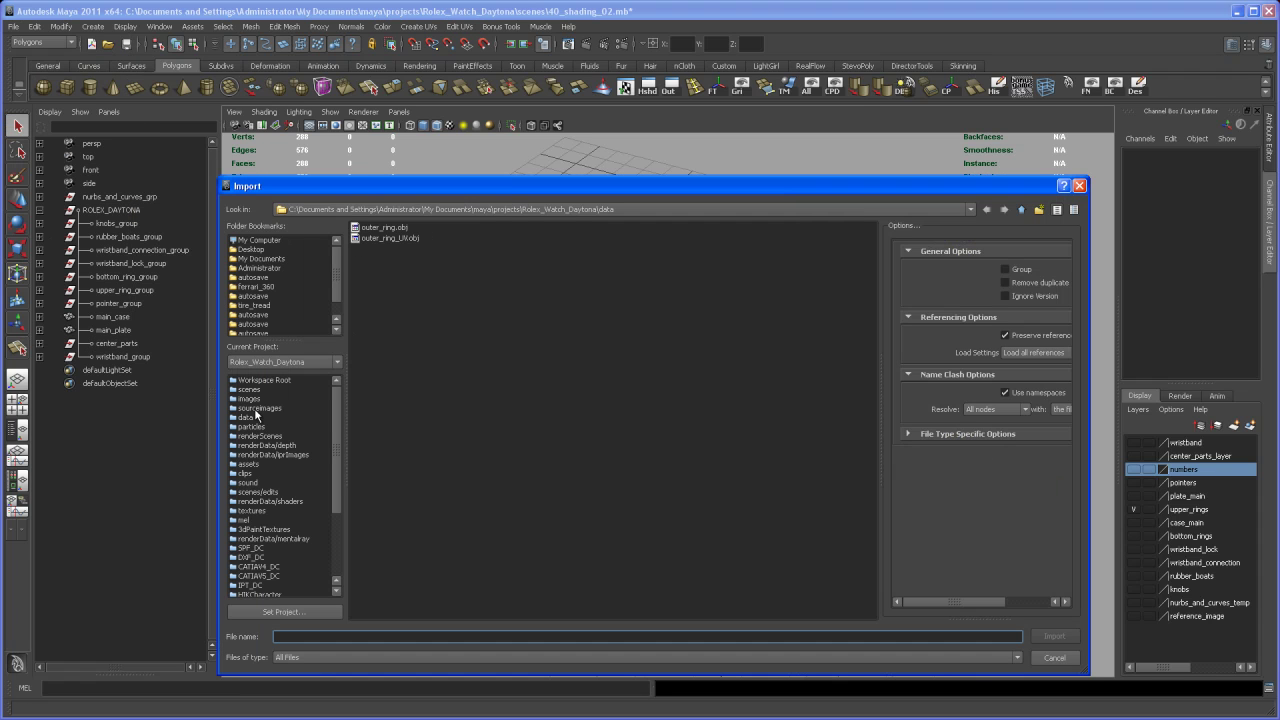
click(382, 239)
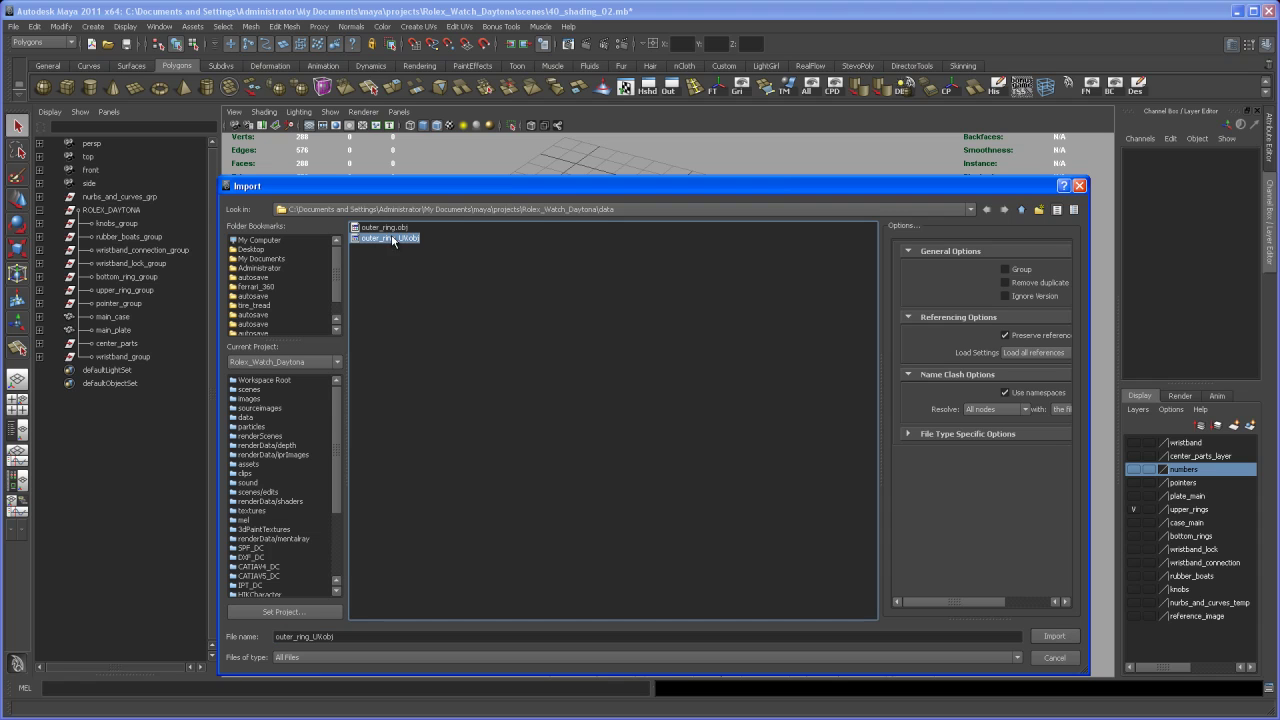
click(1052, 637)
click(695, 572)
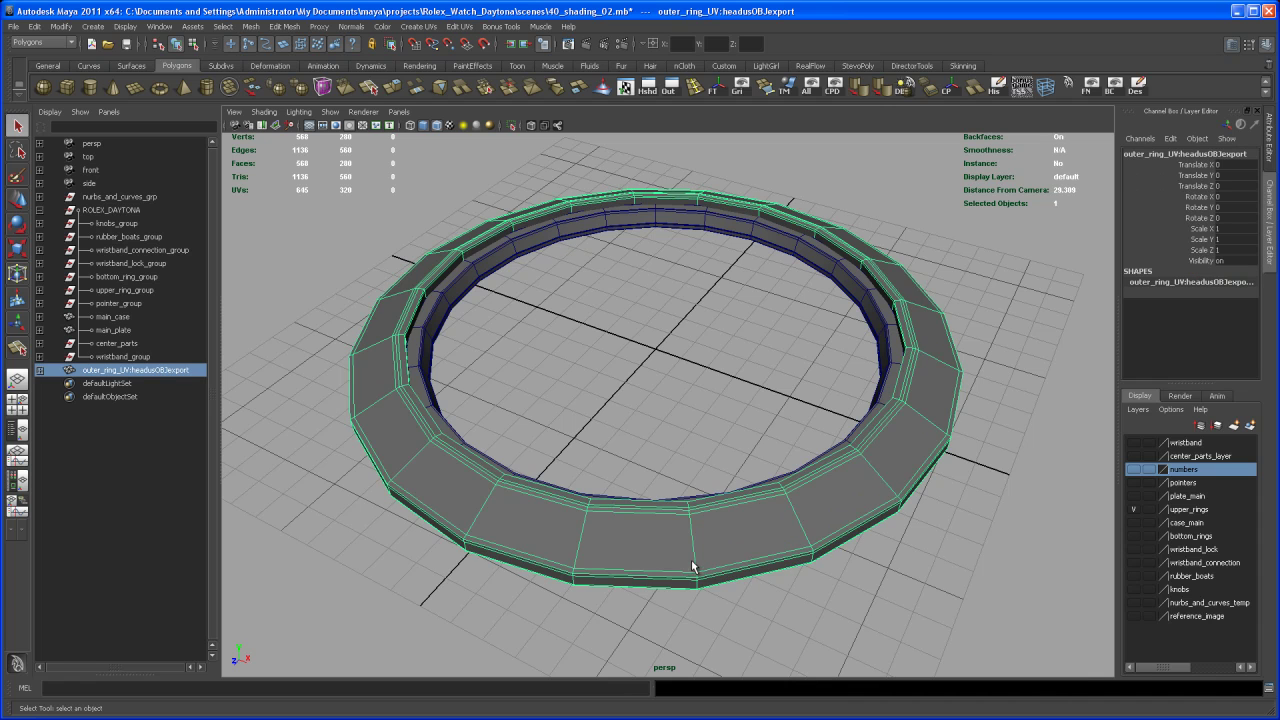
mouse_move(669, 429)
alt+mouse_down()
mouse_move(677, 449)
mouse_move(657, 433)
alt+mouse_up()
alt+right_drag(656, 428, 677, 421)
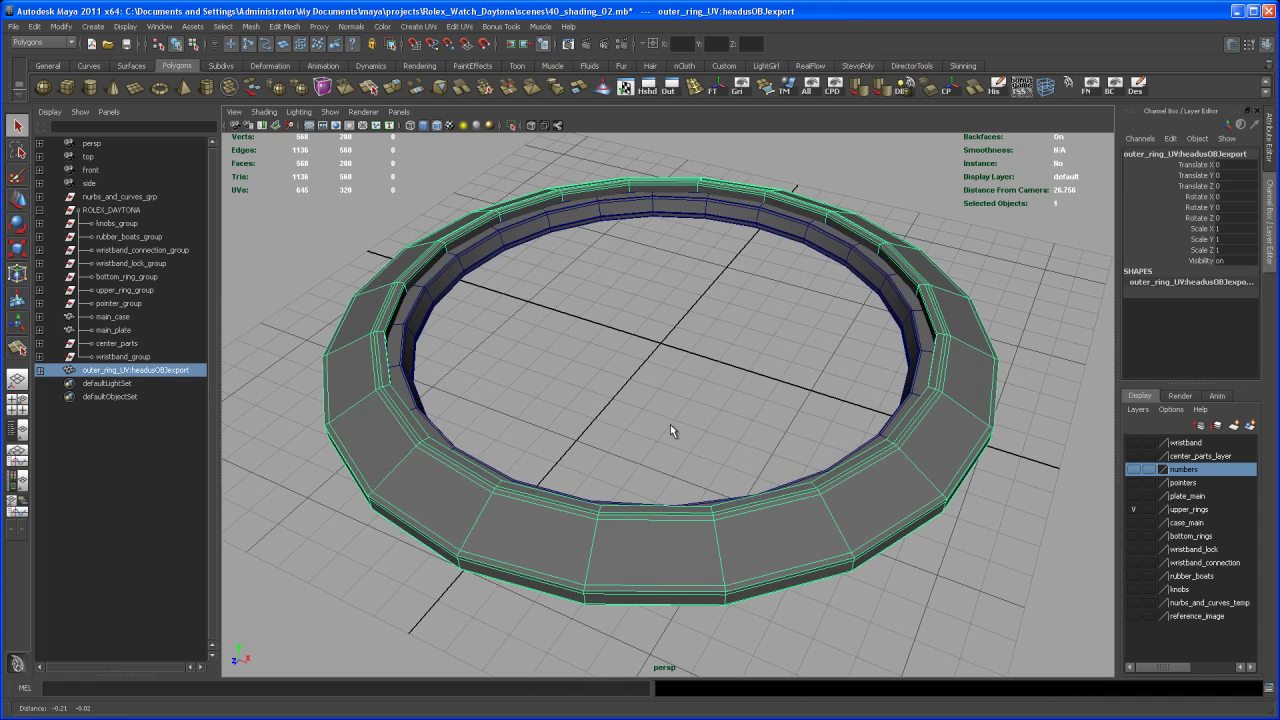
Open the UV Texture Editor as a smaller window and zoom out to show both ring shells in 0–1 space.
click(461, 27)
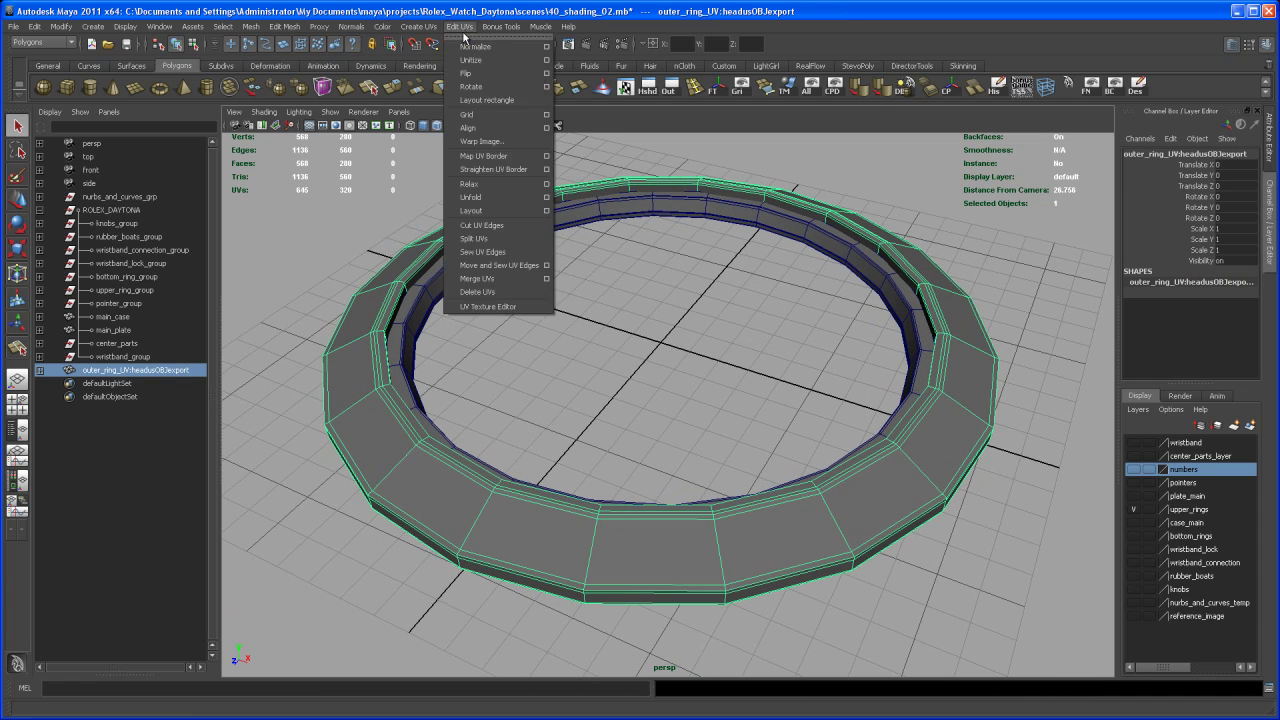
click(507, 305)
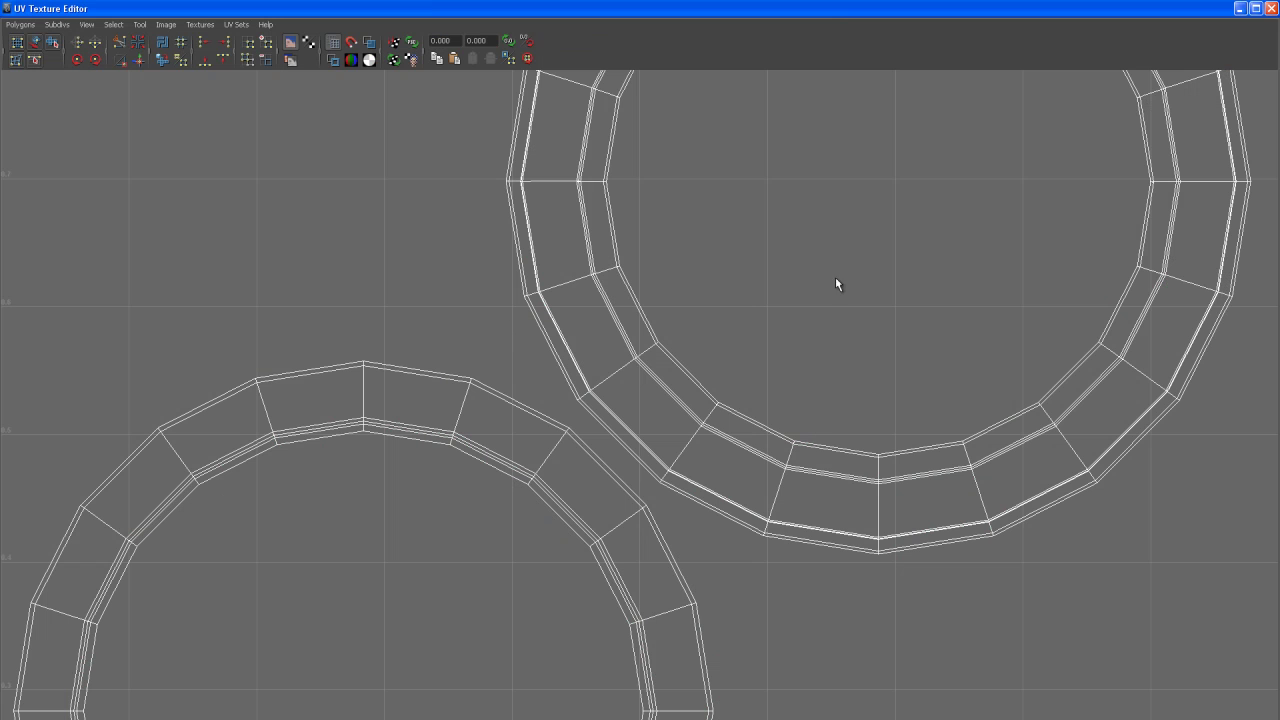
alt+right_drag(873, 322, 666, 366)
click(1256, 8)
click(1257, 9)
drag(1207, 18, 1011, 3)
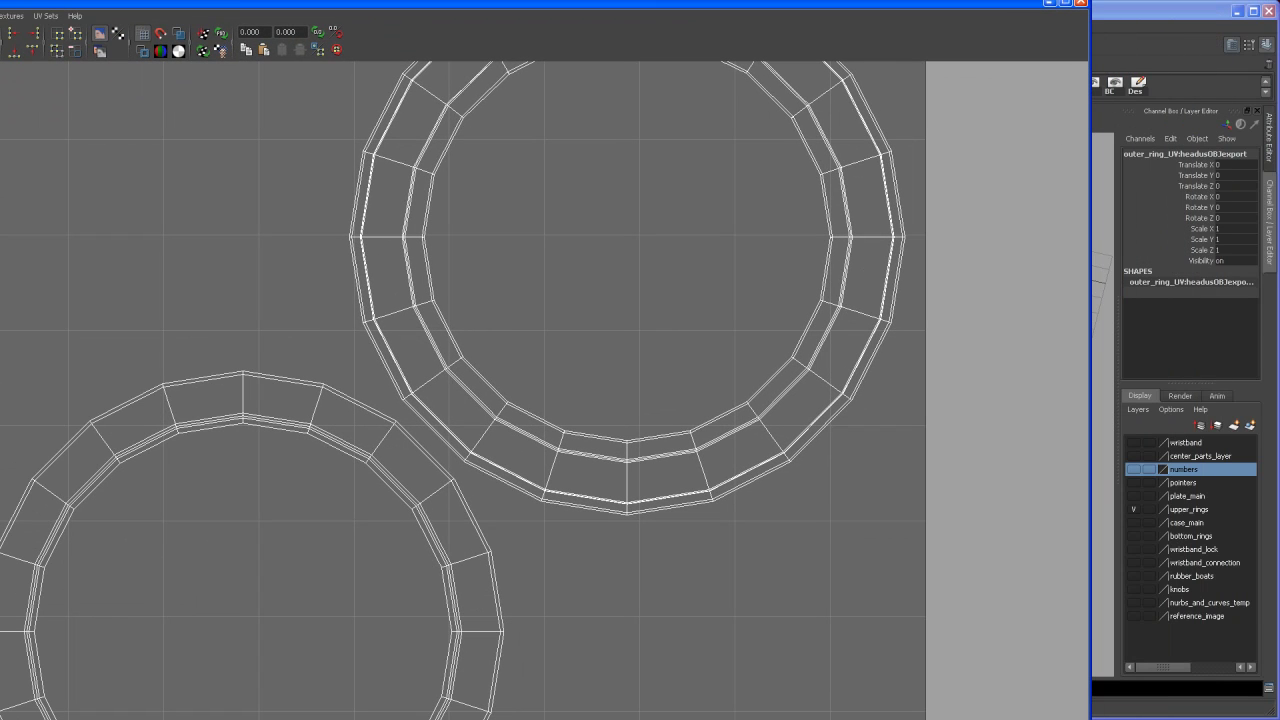
drag(1088, 718, 698, 619)
drag(518, 4, 814, 34)
scroll(557, 297, down, 5)
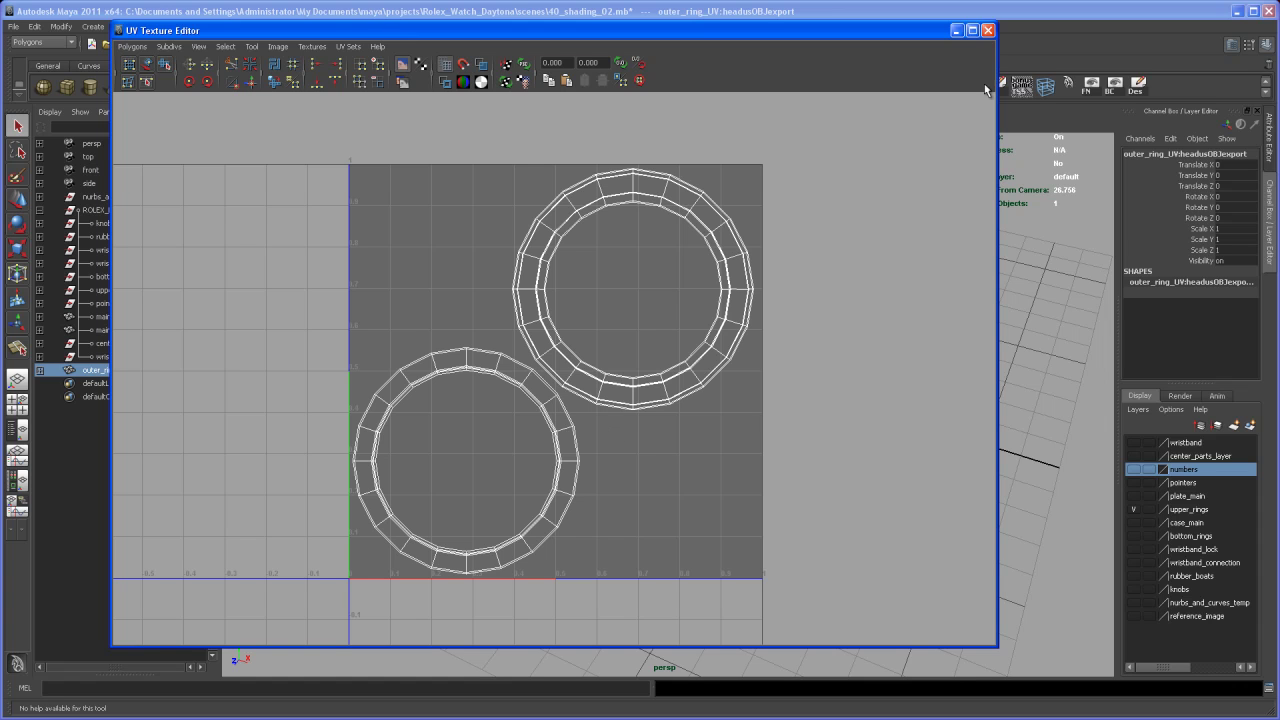
Close the UV Texture Editor and make the wristband layer visible so the links appear beside the bezel rings.
click(987, 31)
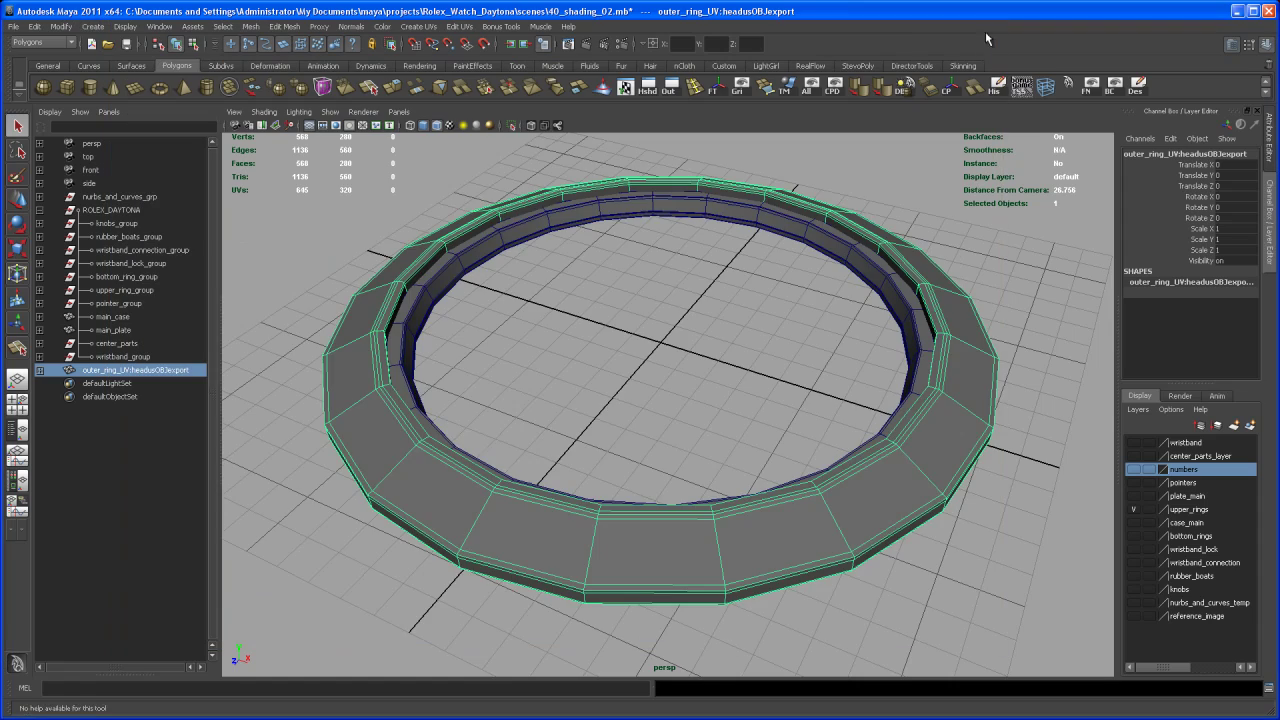
alt+drag(808, 286, 685, 385)
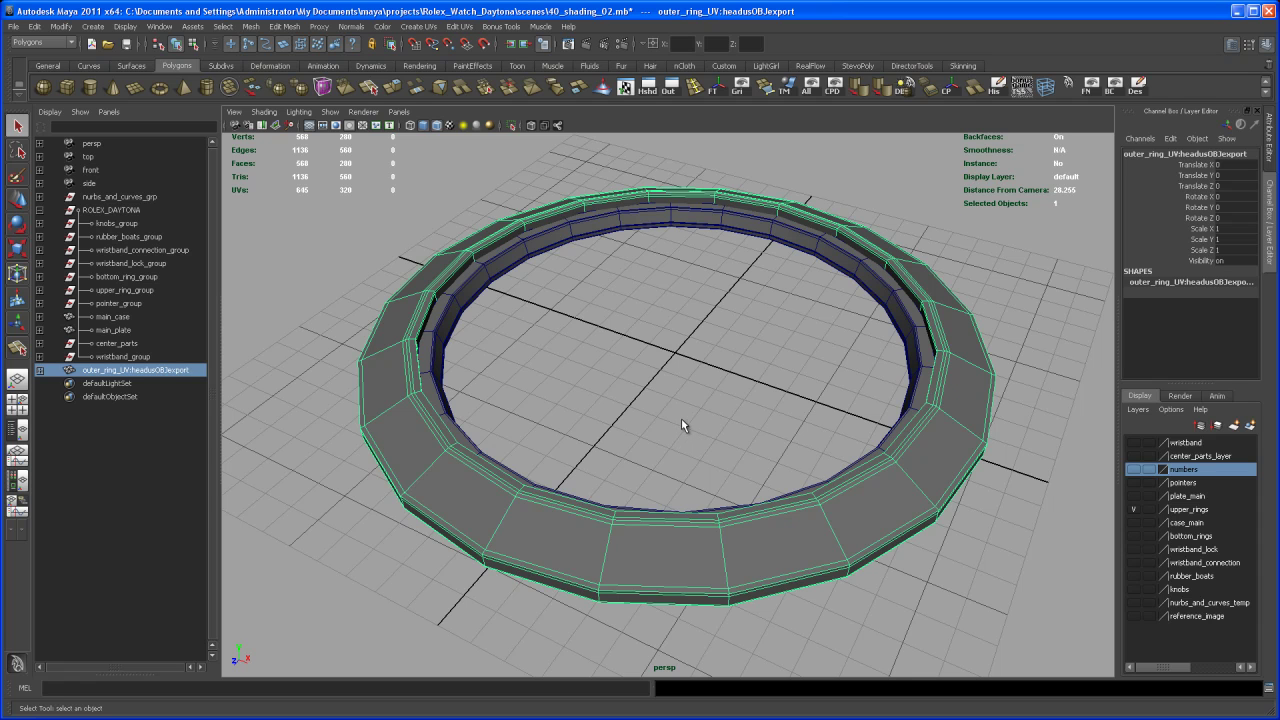
click(770, 234)
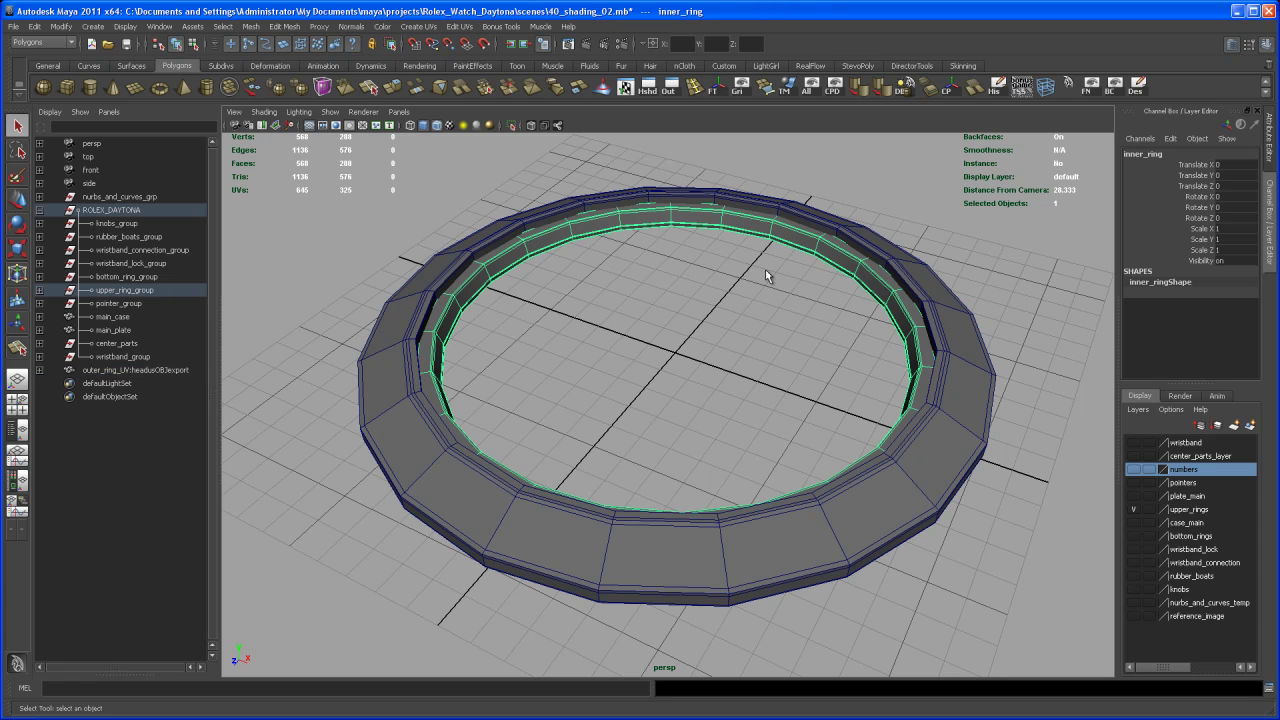
click(1134, 443)
scroll(742, 469, down, 5)
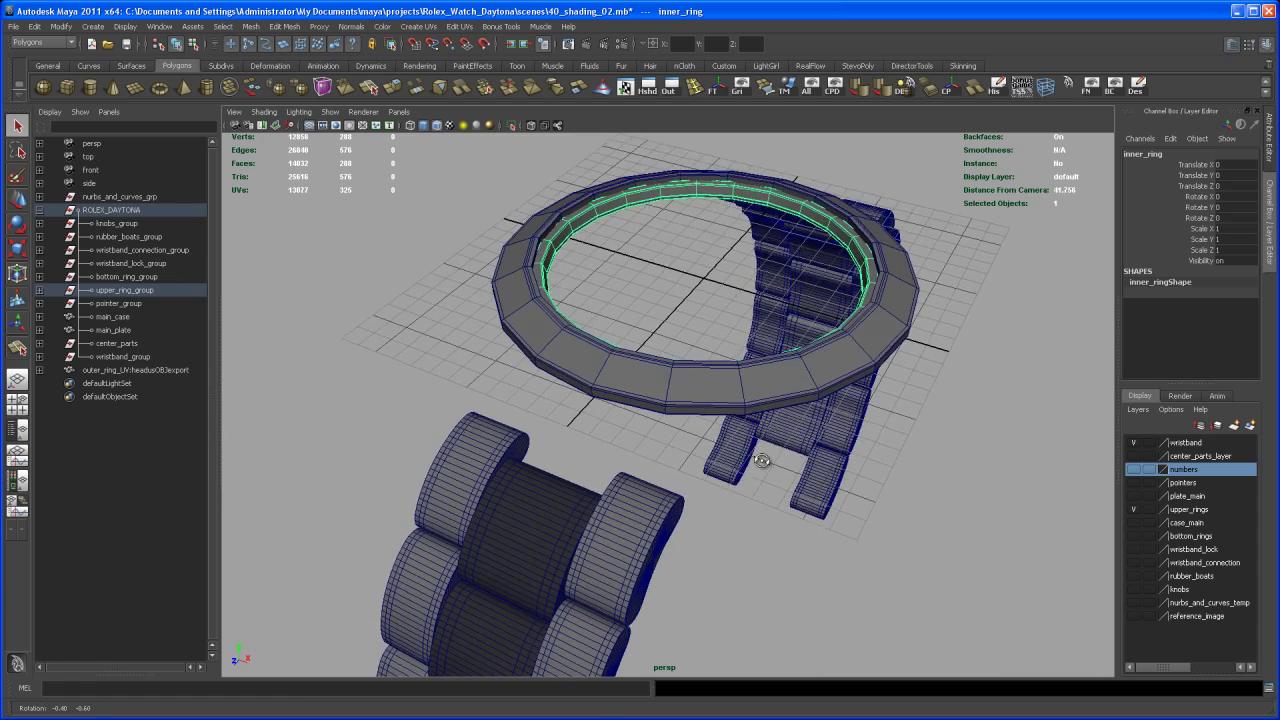
click(654, 488)
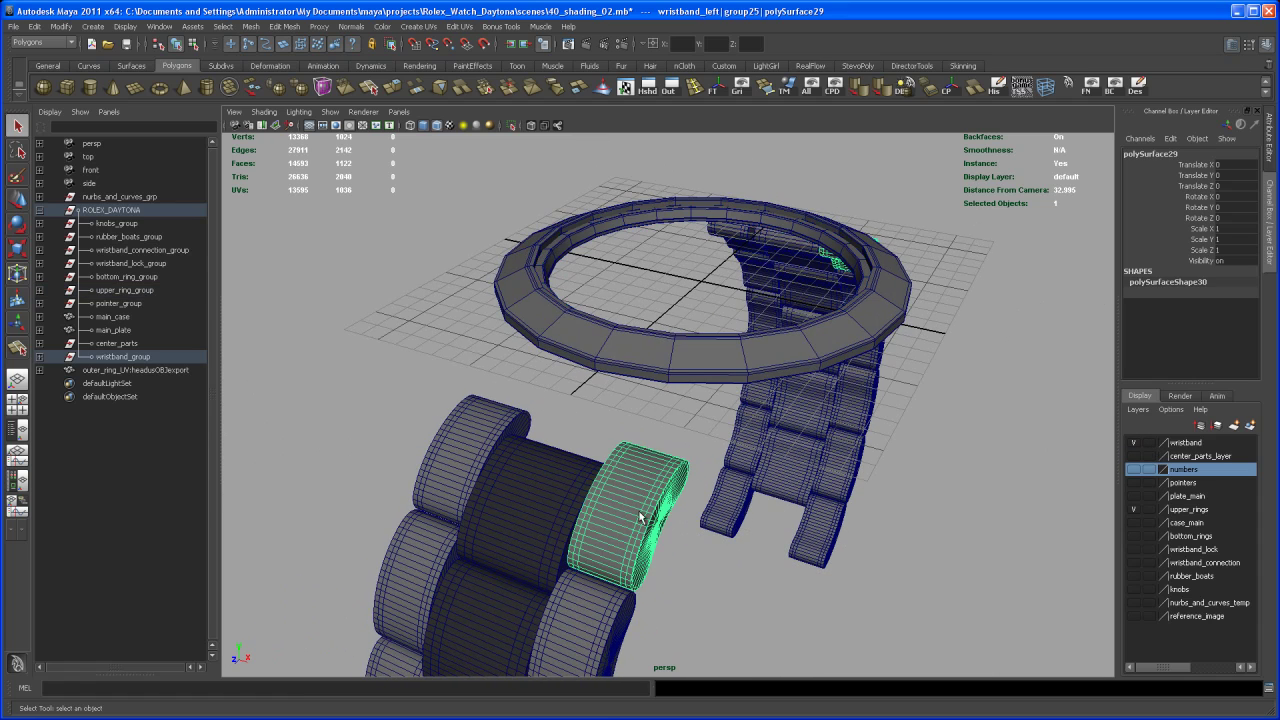
scroll(661, 478, up, 3)
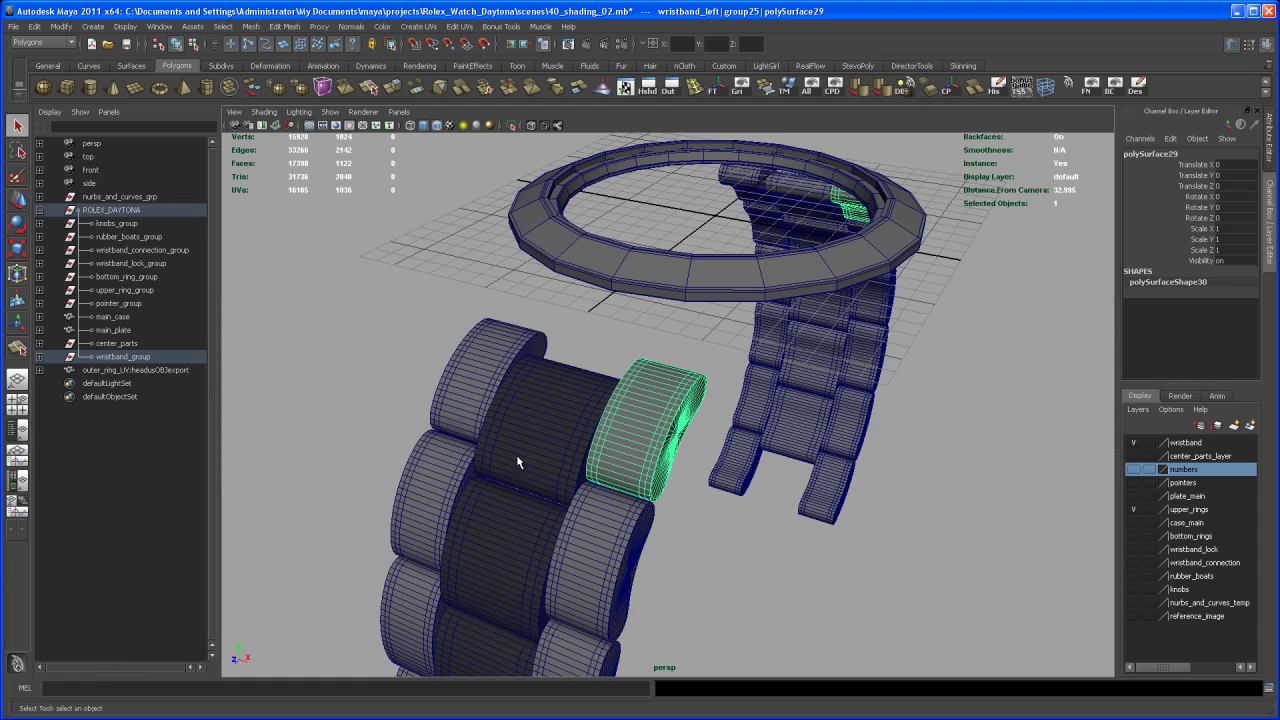
alt+drag(686, 533, 745, 540)
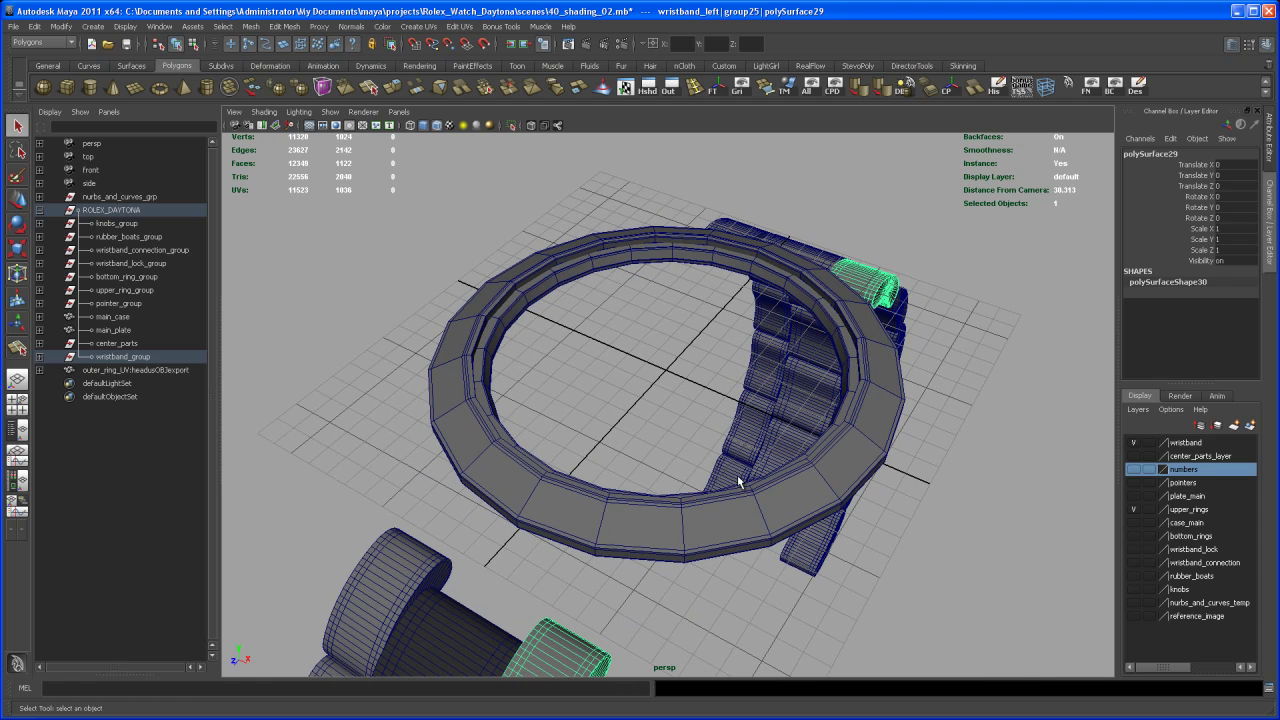